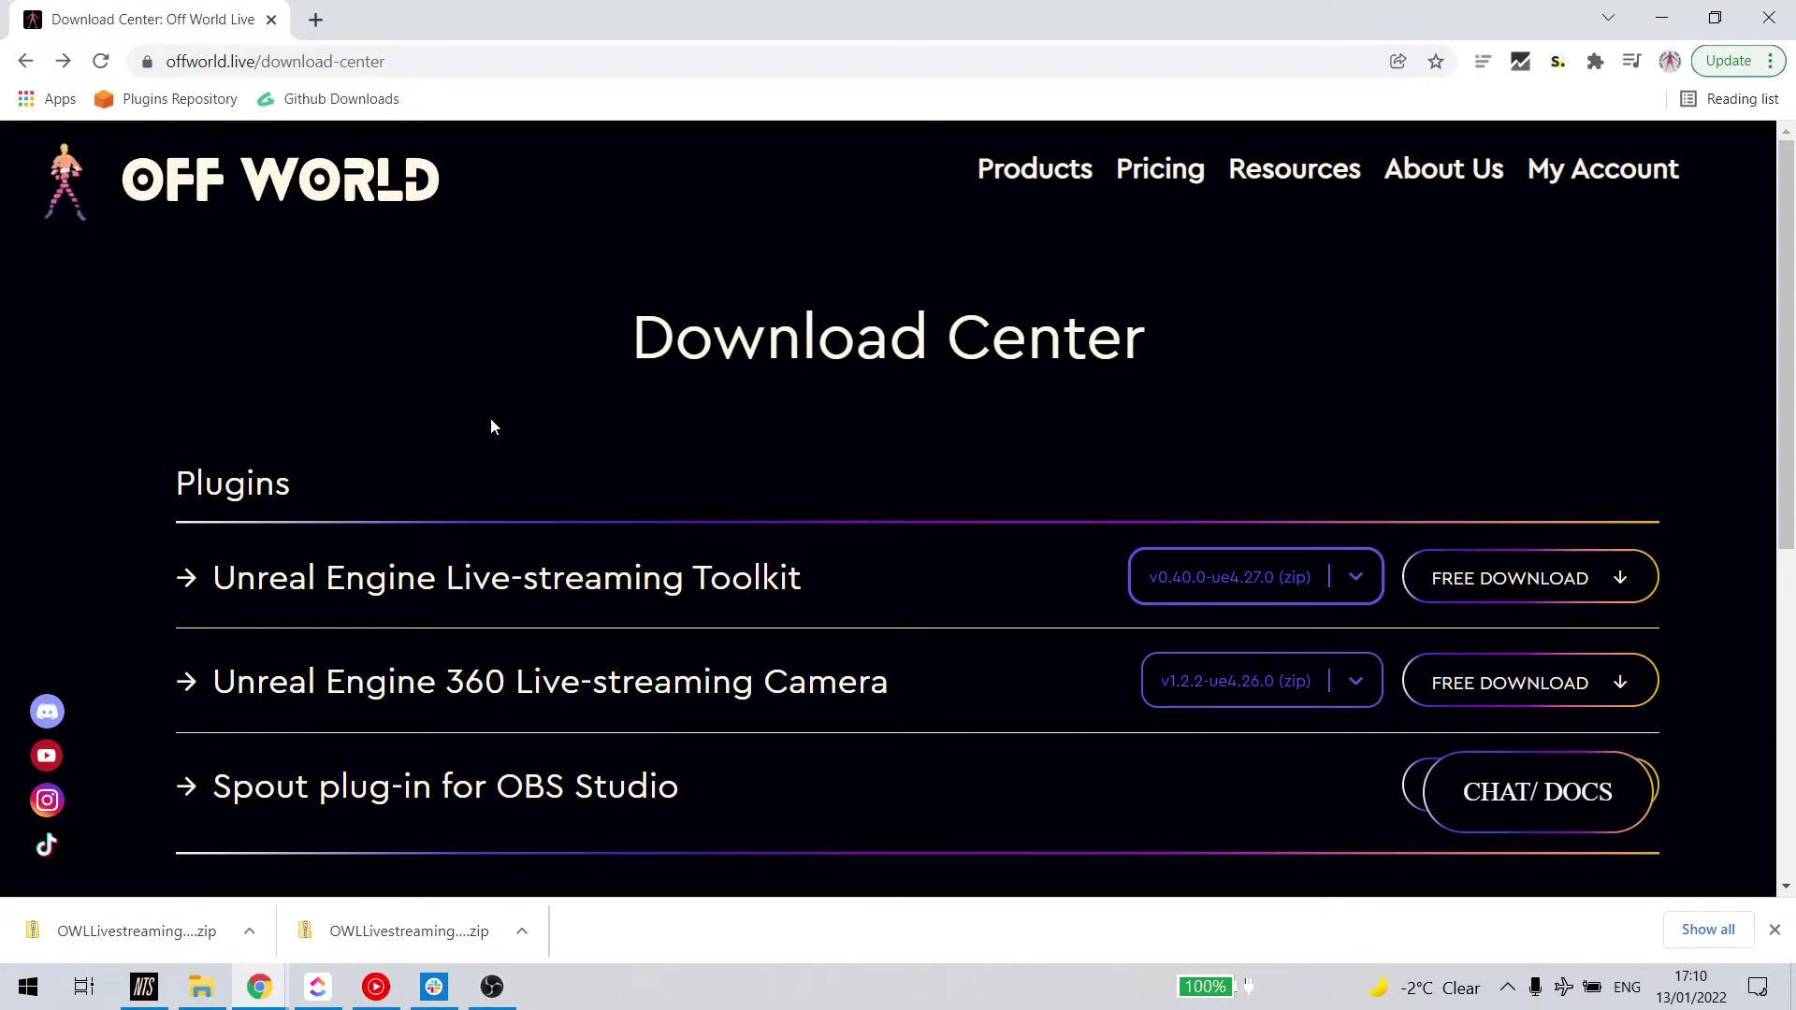
# - Review the available versions of the Unreal Engine Live-streaming Toolkit and the update notes for v0.40.0-ue4.27.0
pyautogui.scroll(-1, 557, 426)
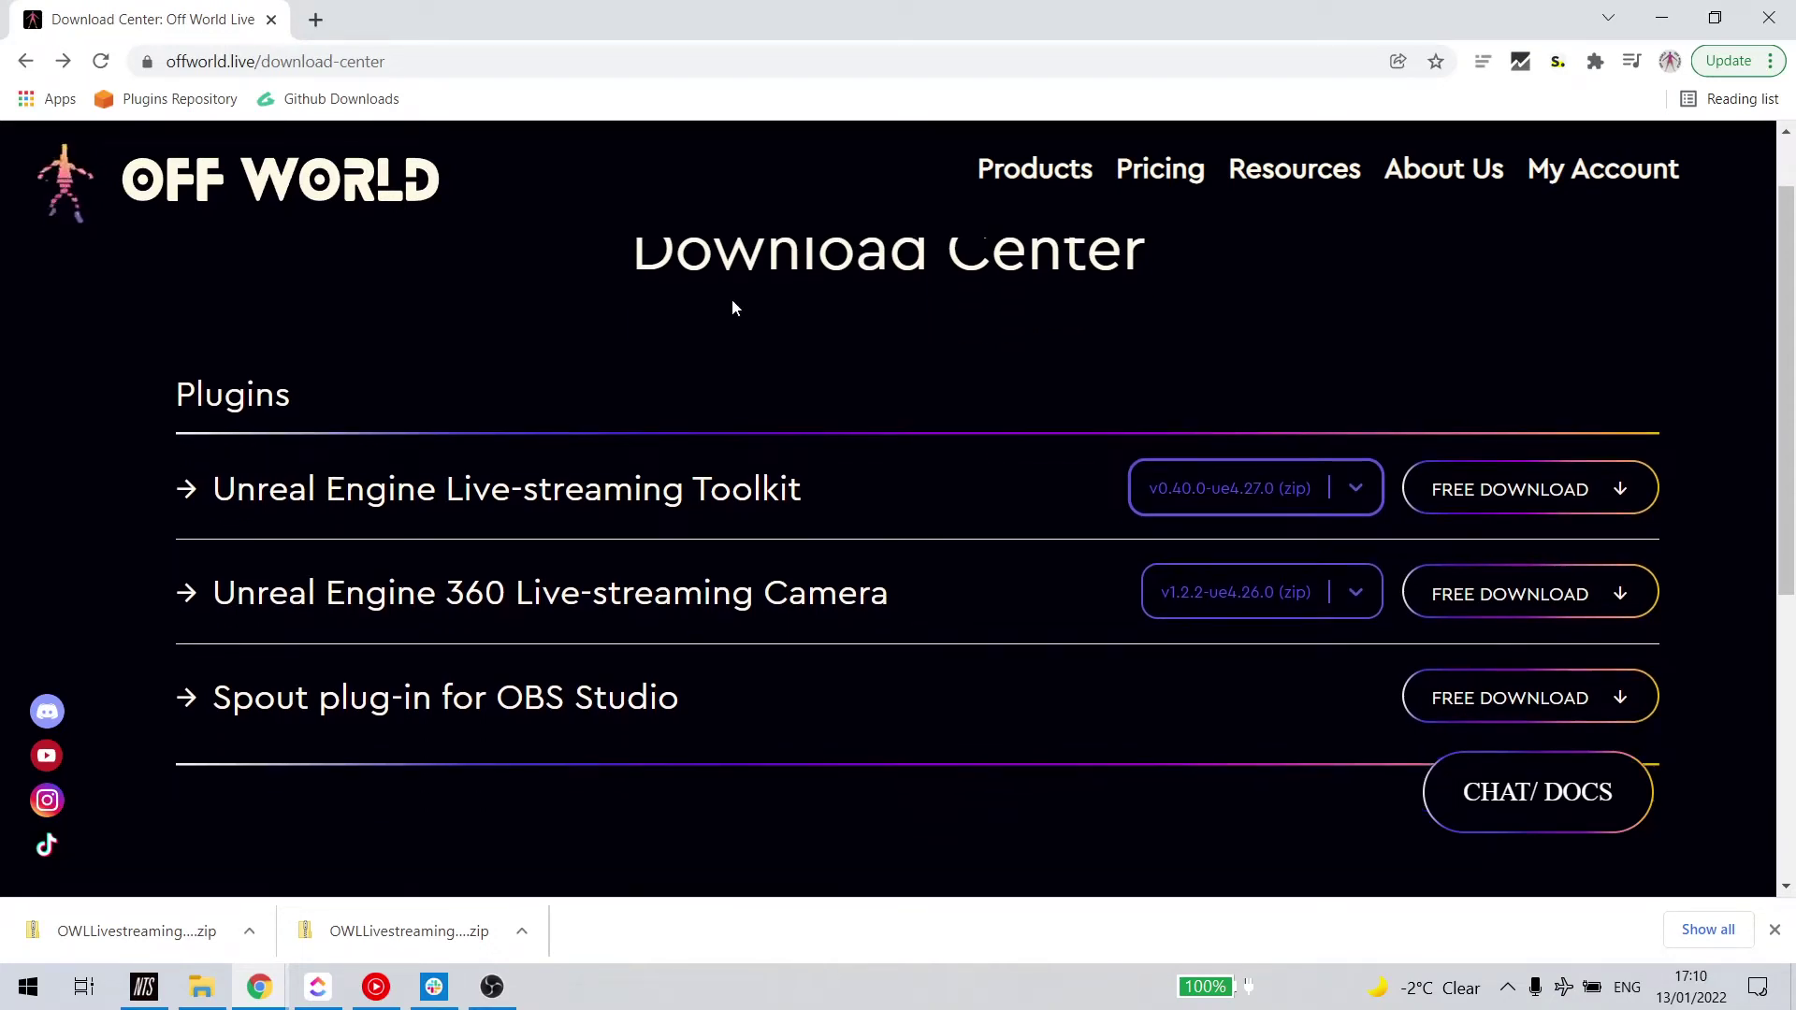
pyautogui.click(1358, 489)
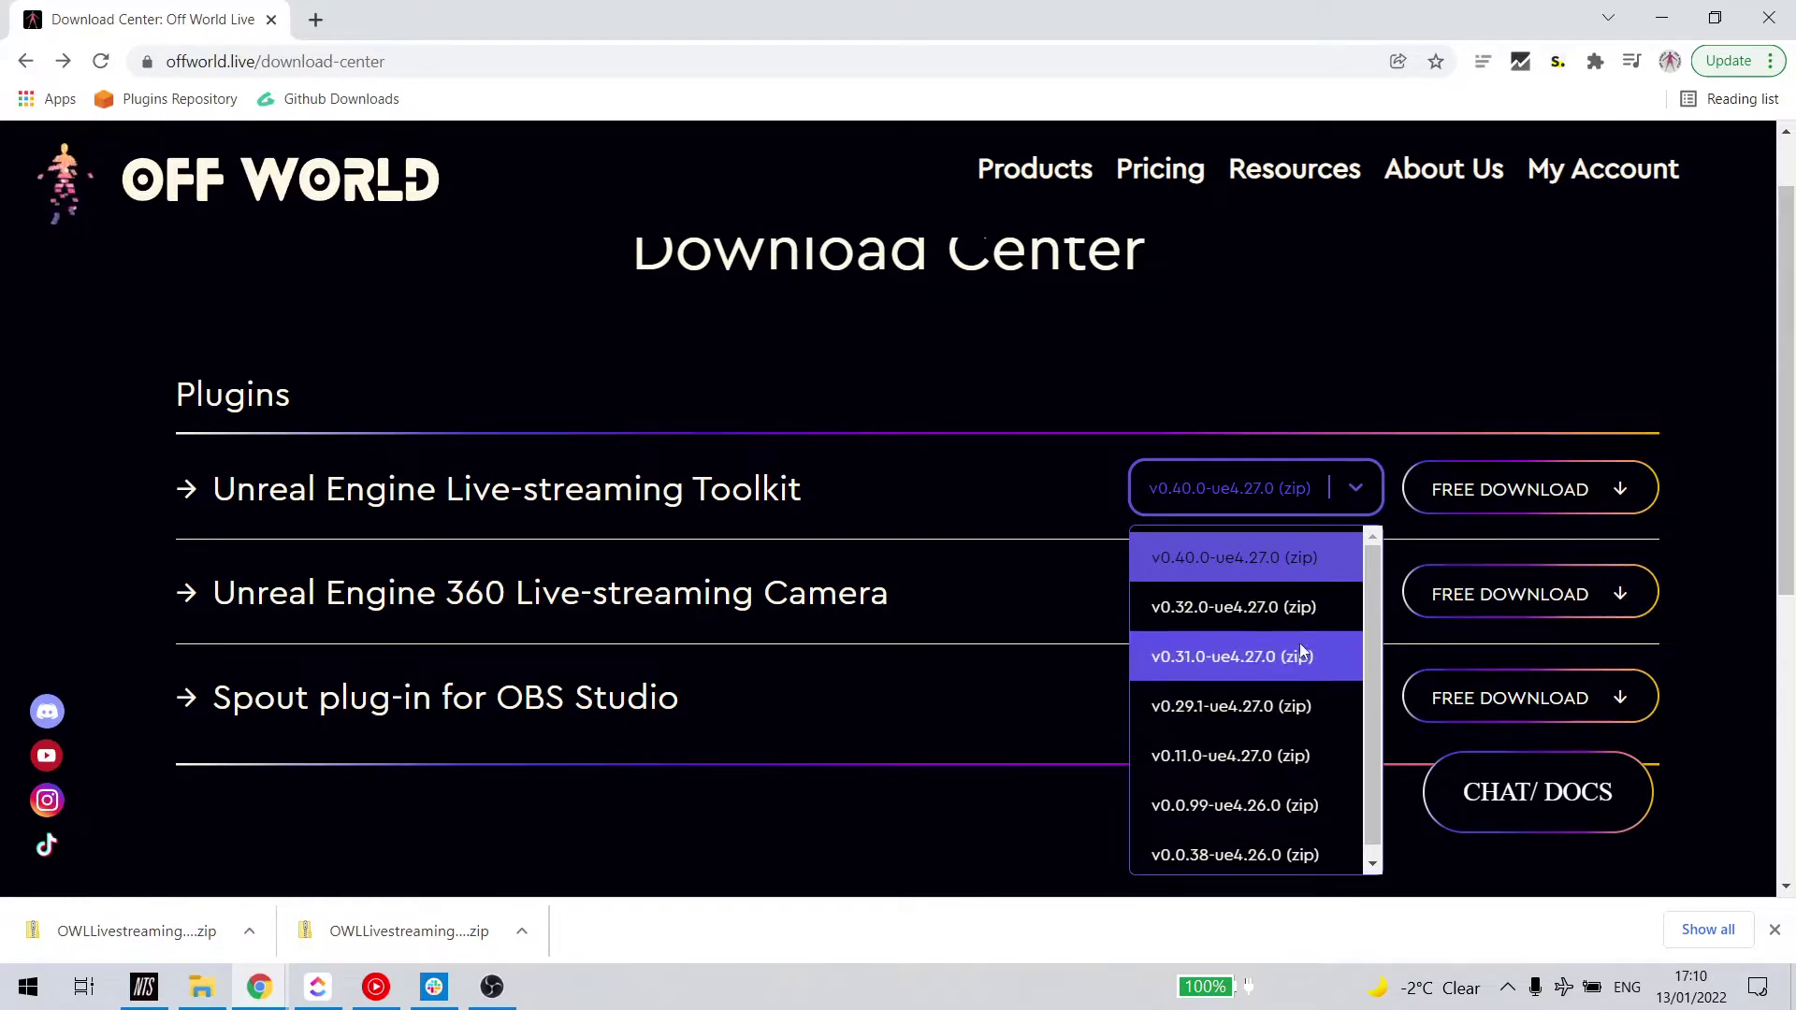
pyautogui.click(1270, 384)
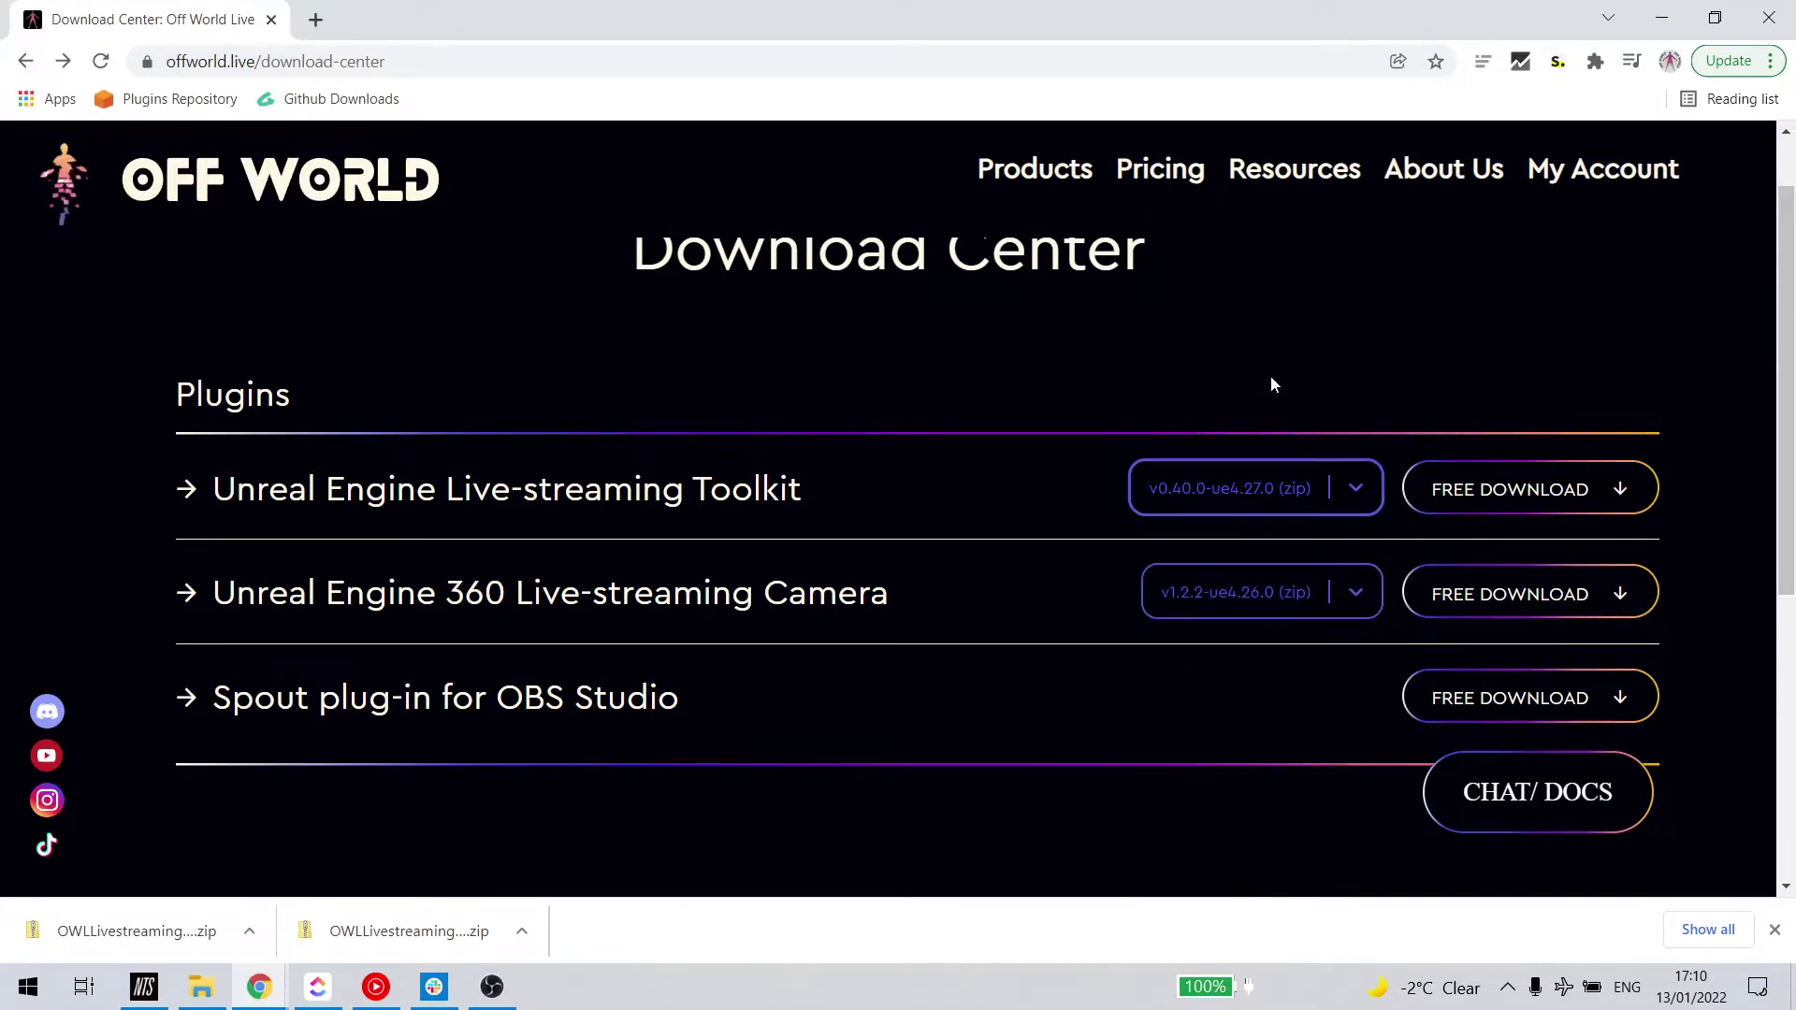
pyautogui.click(198, 496)
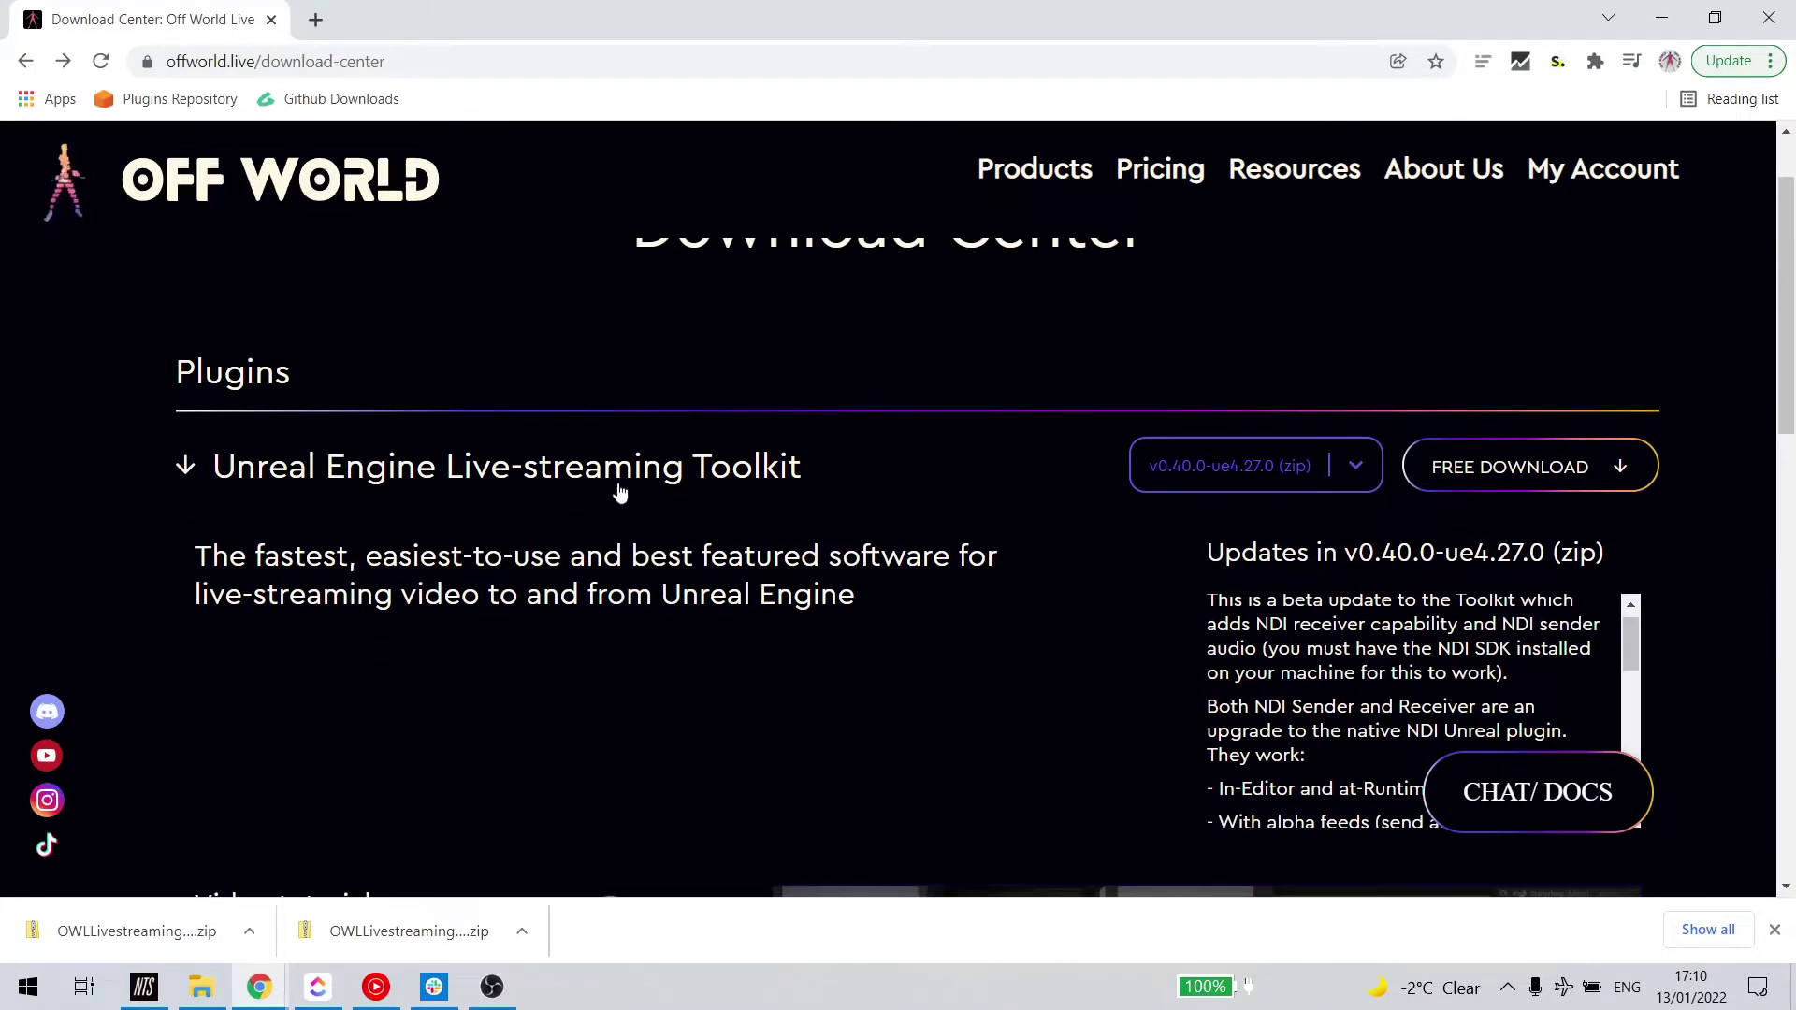
pyautogui.scroll(-3, 1278, 694)
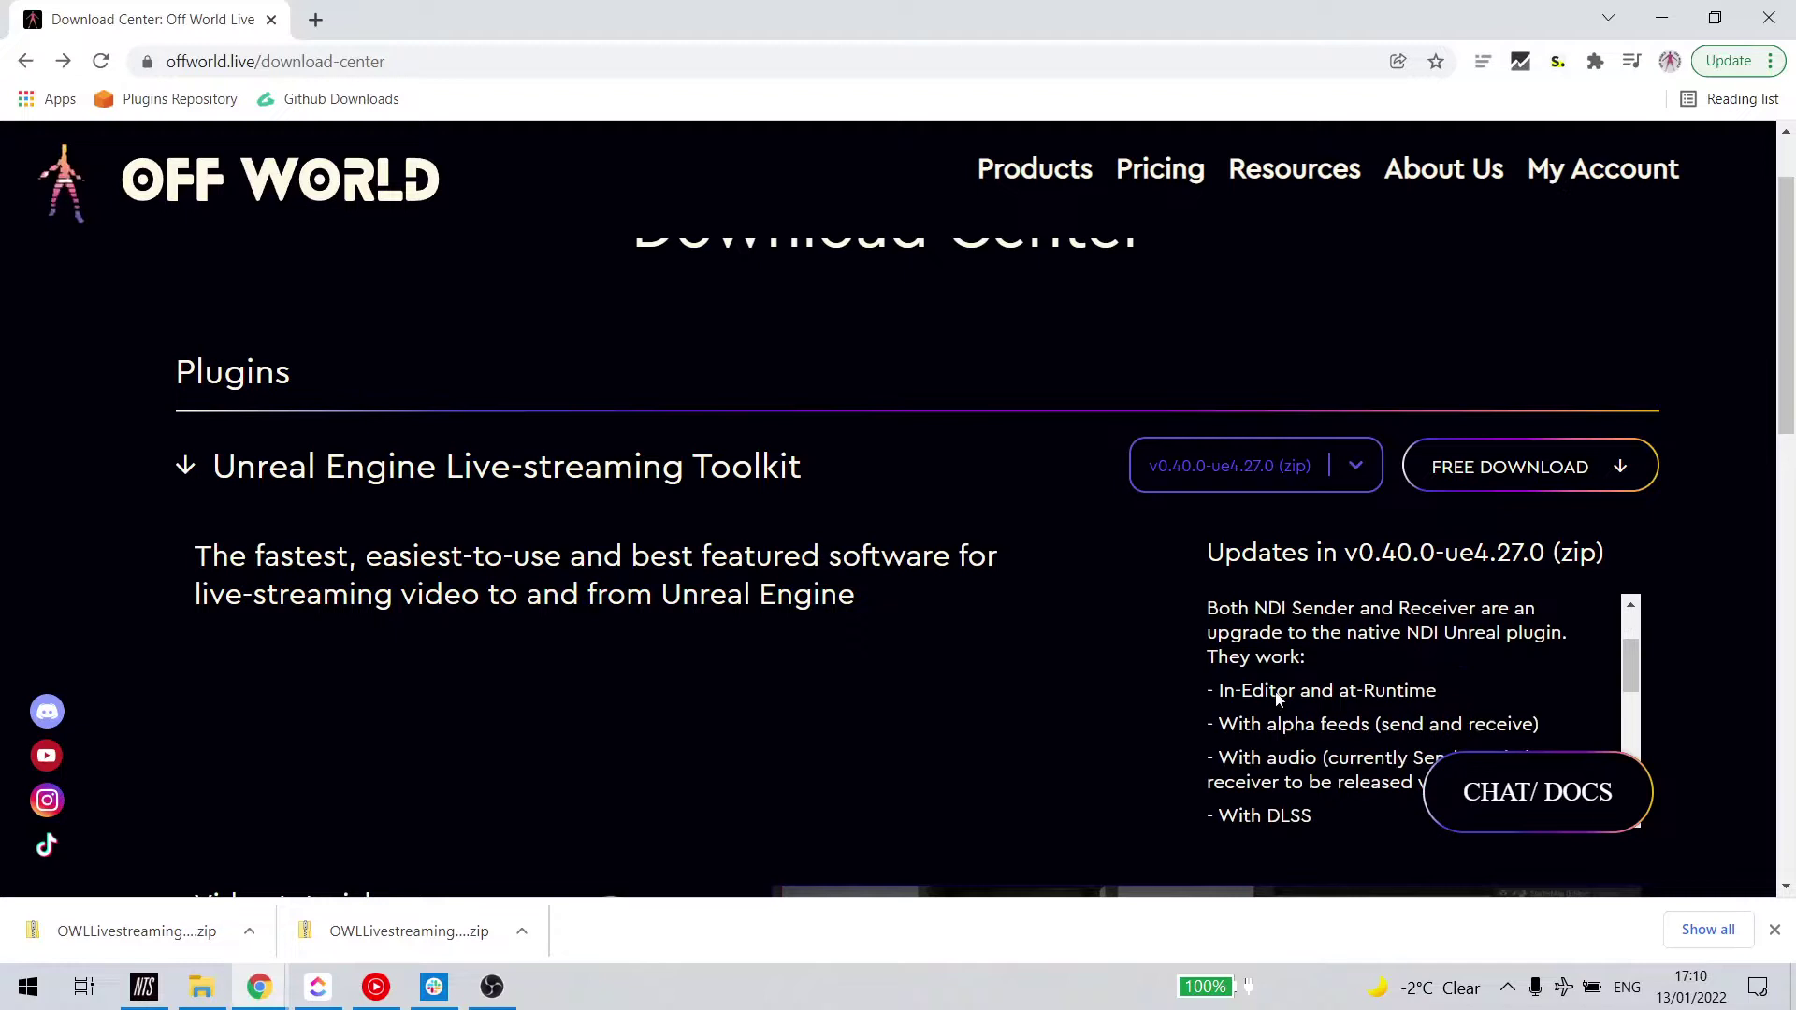
pyautogui.scroll(3, 1279, 694)
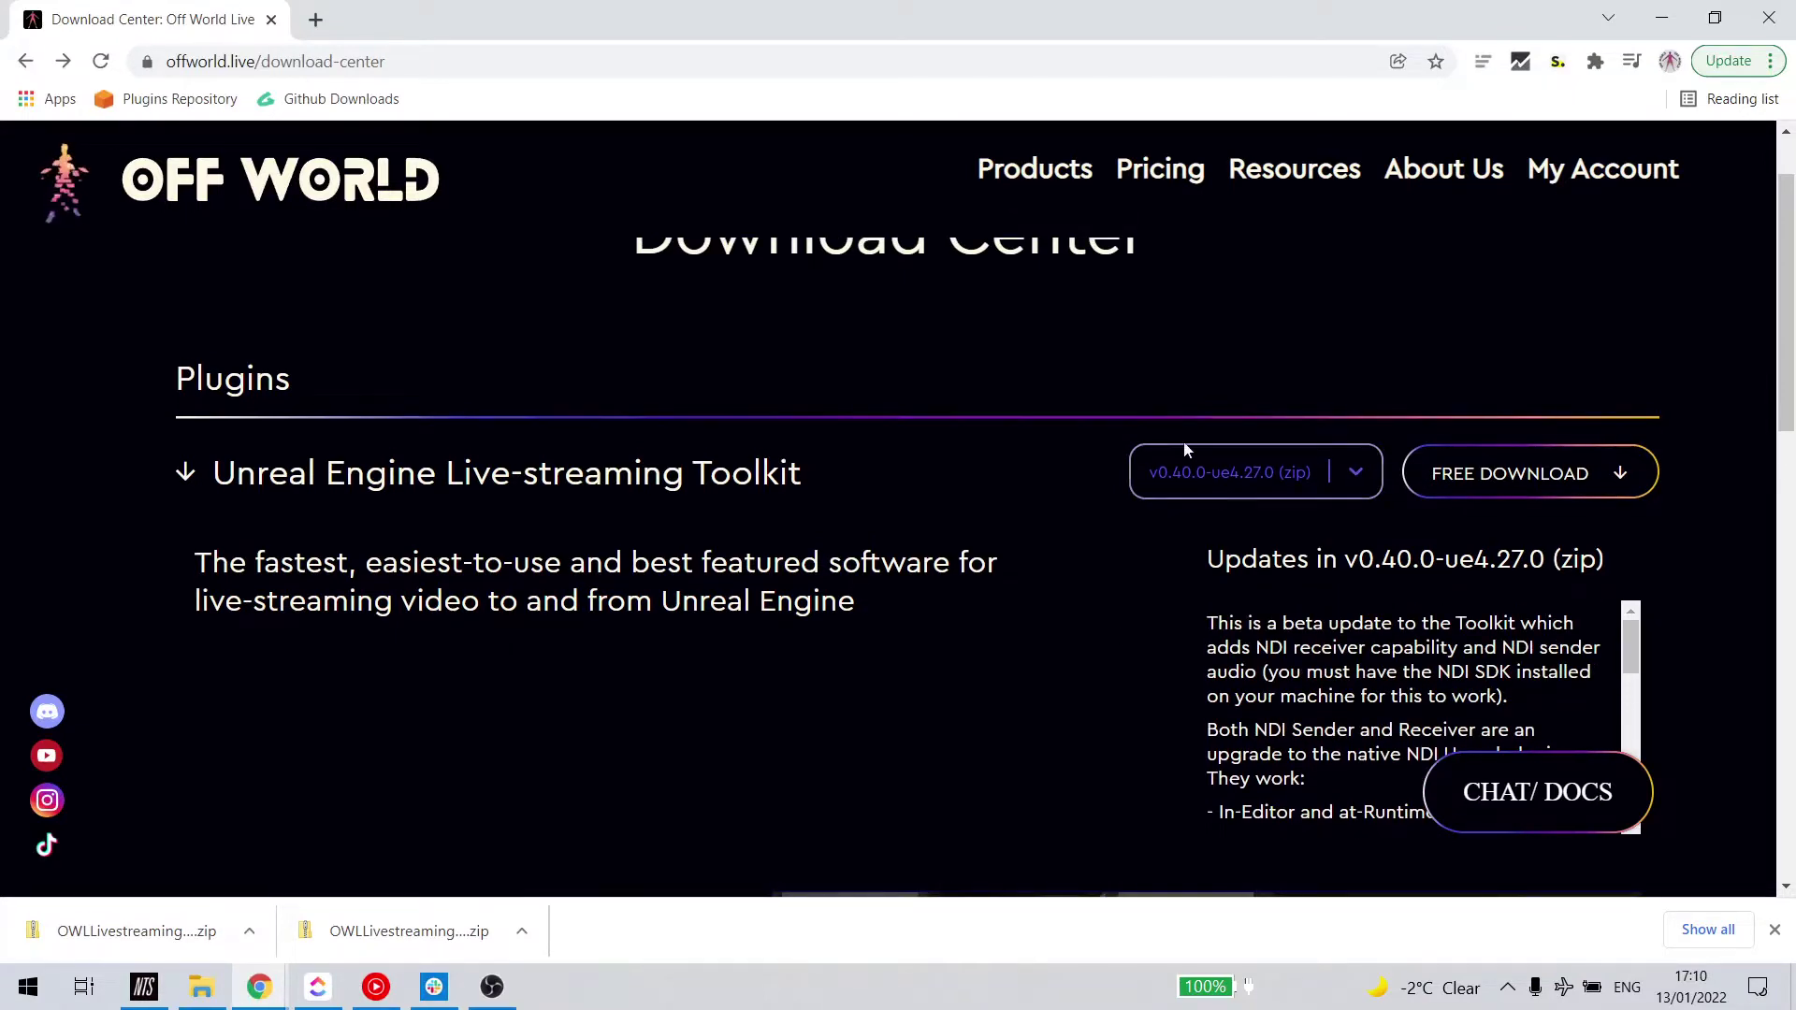
# - Download the Live-streaming Toolkit v0.40.0-ue4.27.0 zip, dismiss the download message and open the downloaded archive
pyautogui.click(1535, 472)
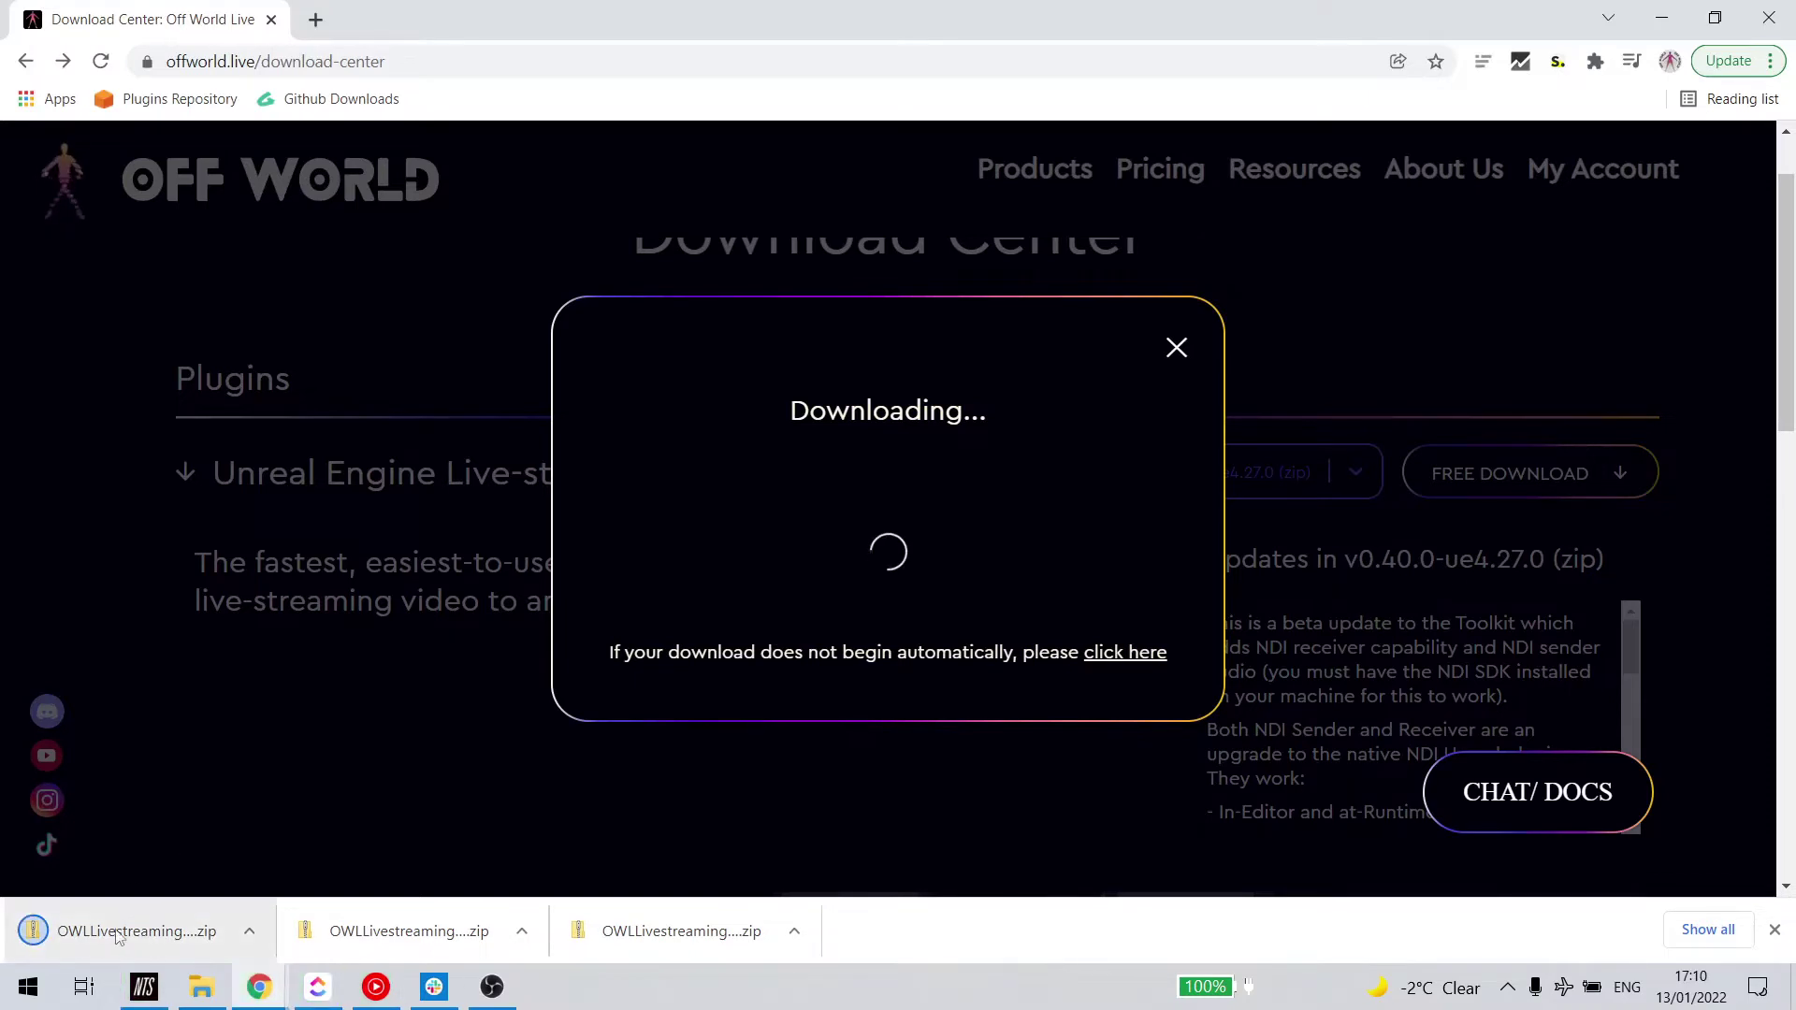
pyautogui.click(1175, 348)
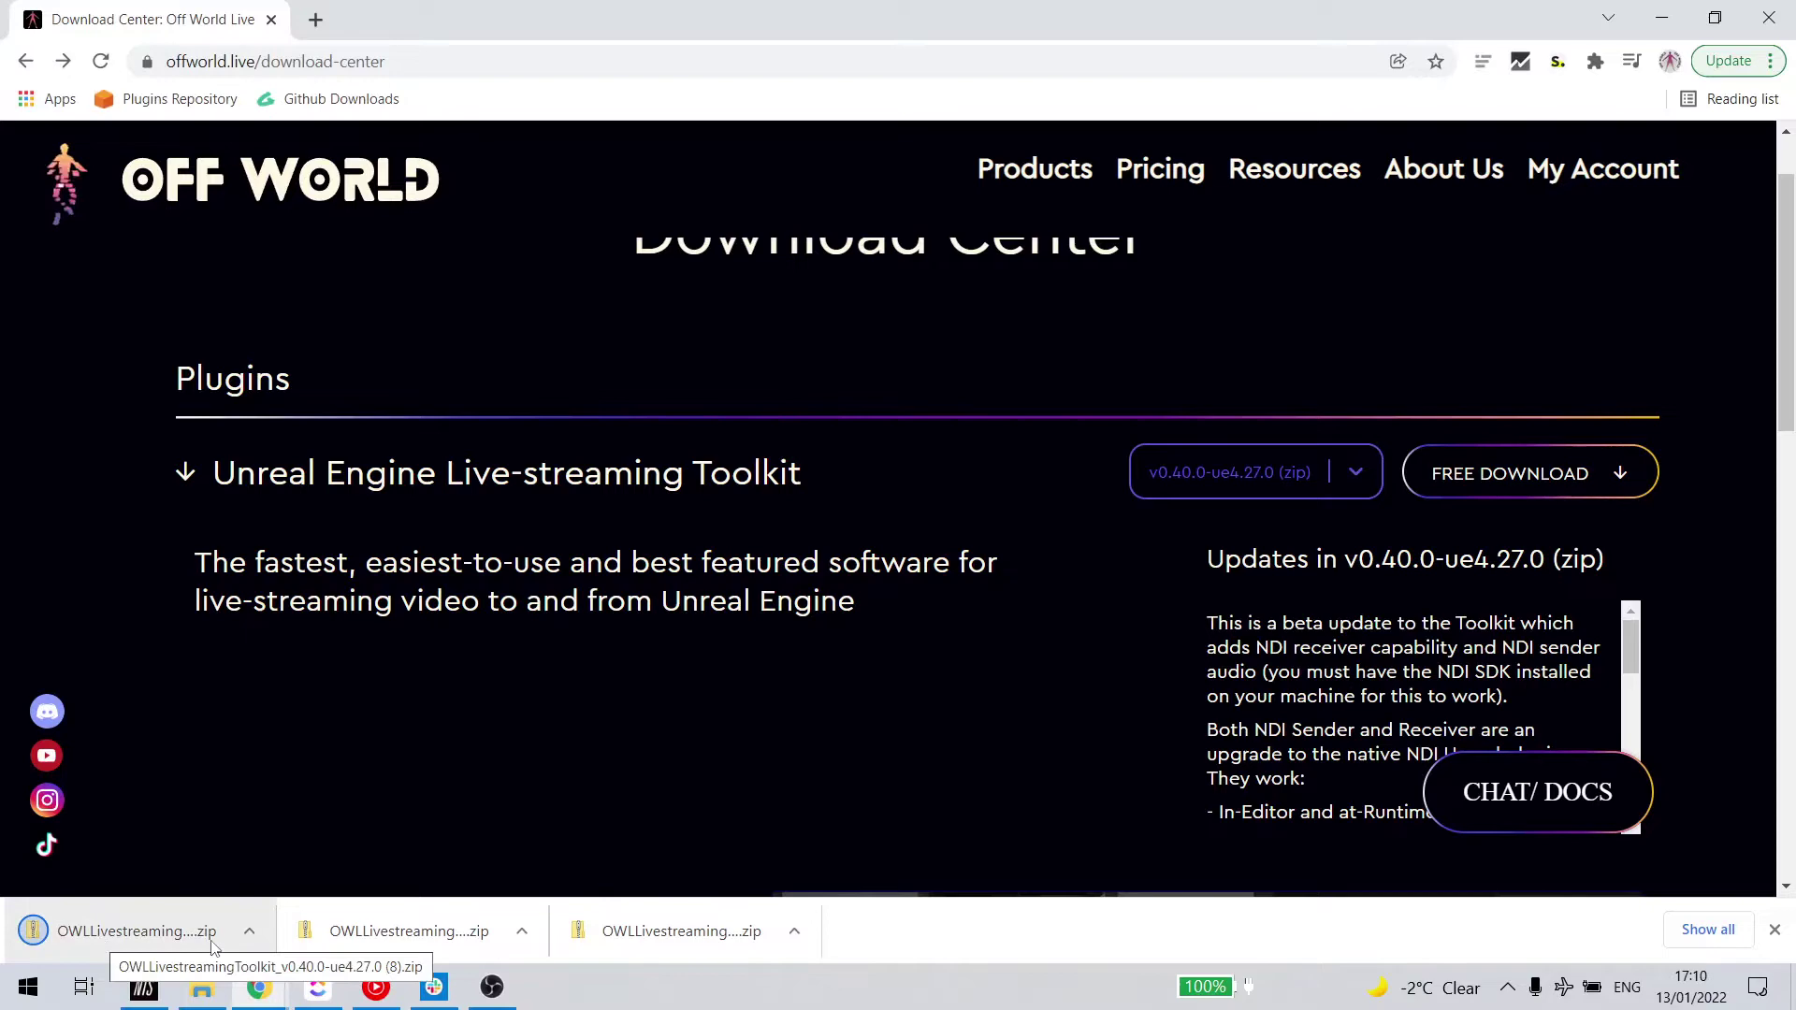
pyautogui.click(136, 929)
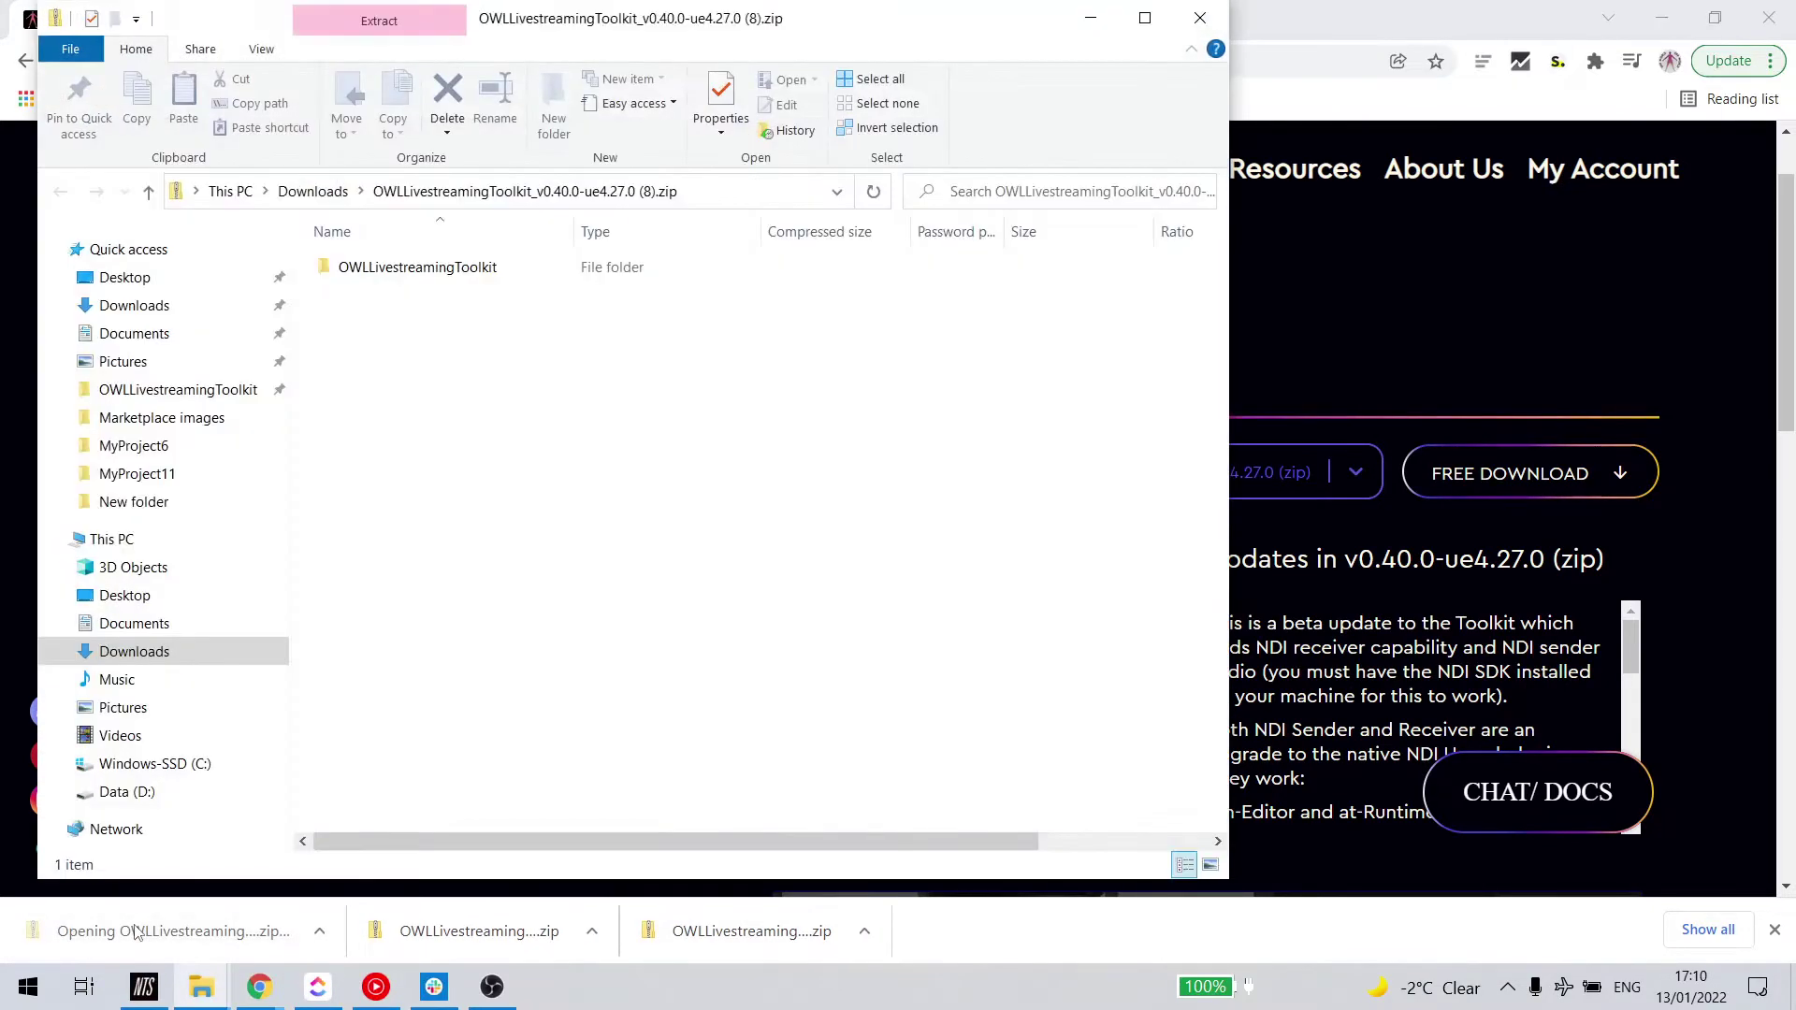
# - Extract the entire OWLLivestreamingToolkit archive to the default destination in the Downloads folder
pyautogui.click(400, 271)
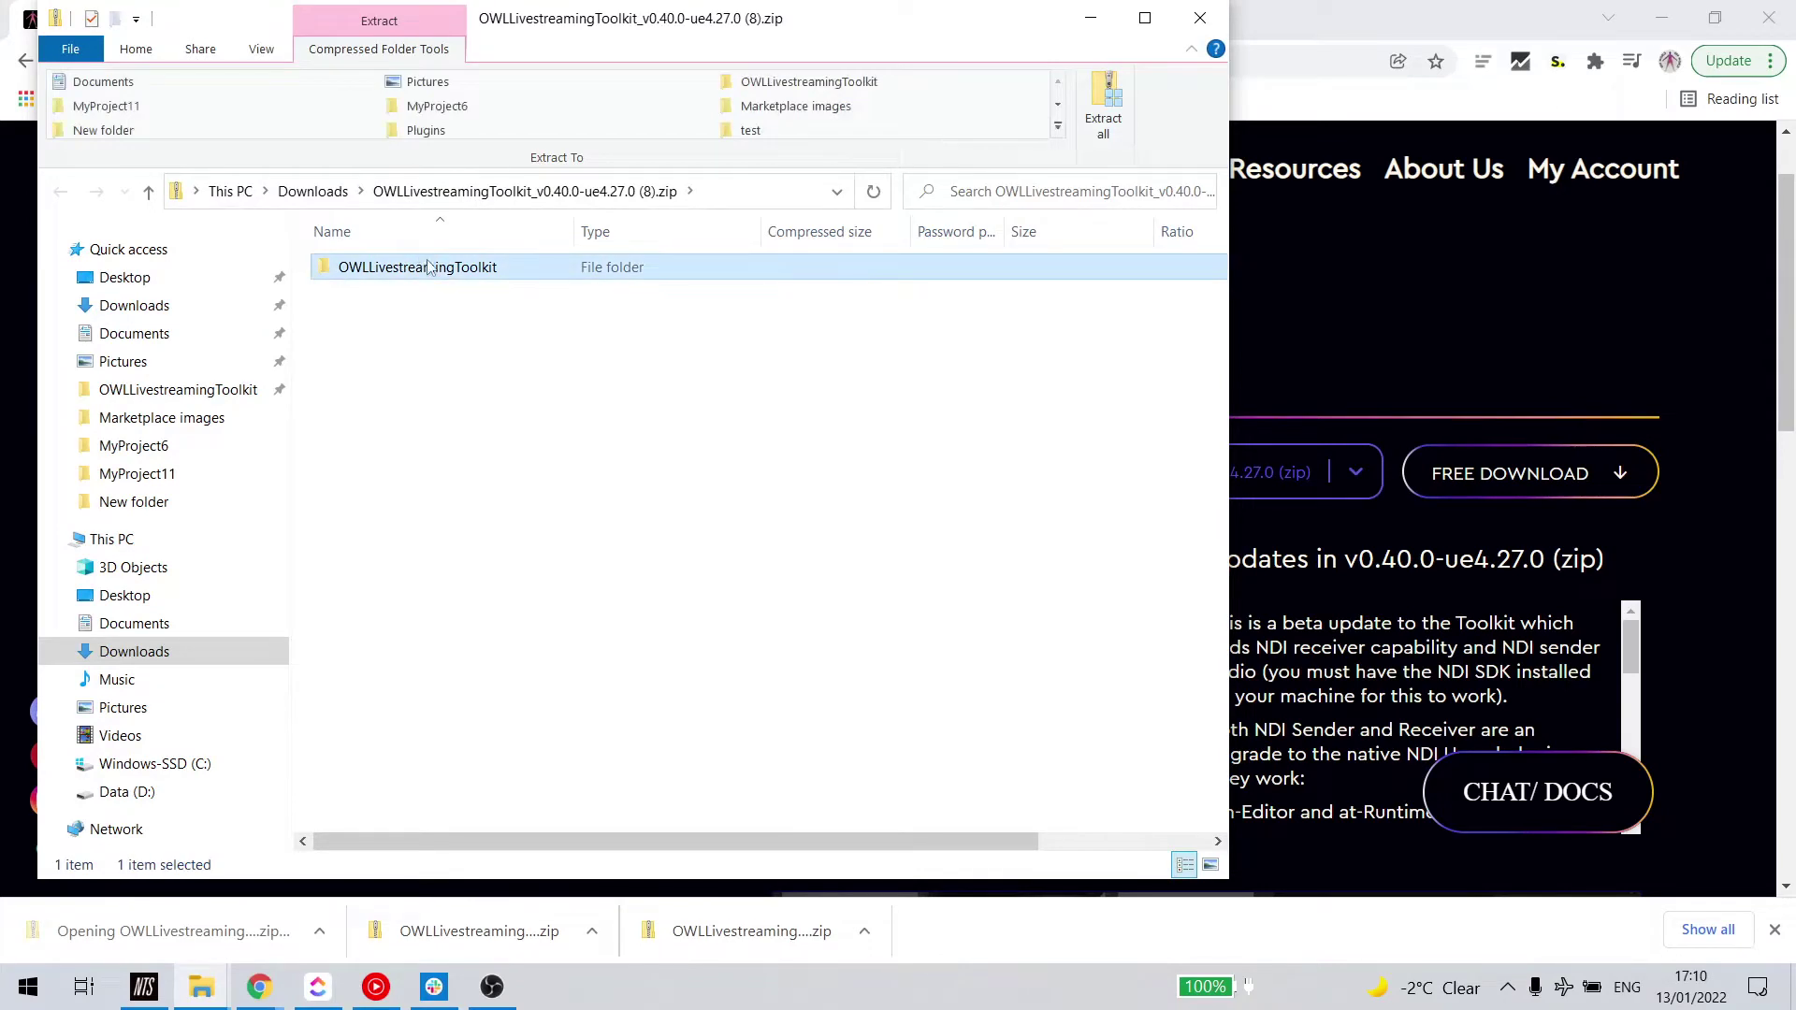
pyautogui.click(1113, 114)
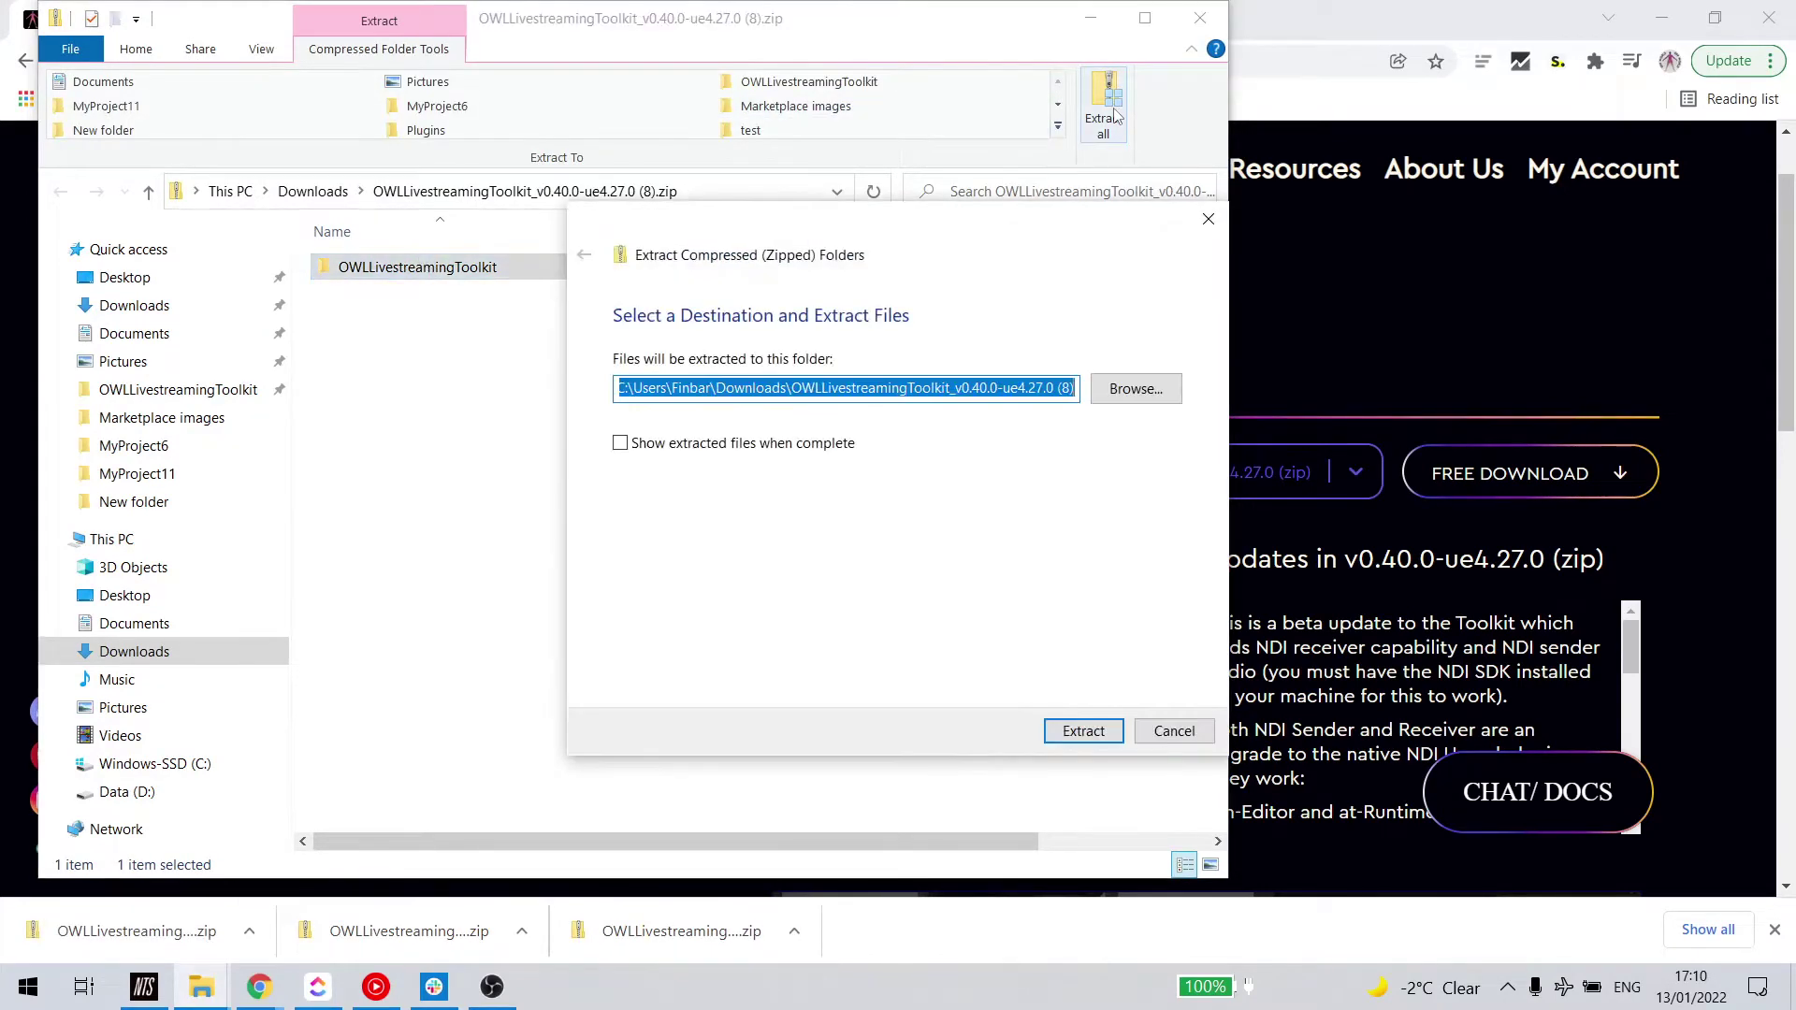
pyautogui.click(1077, 734)
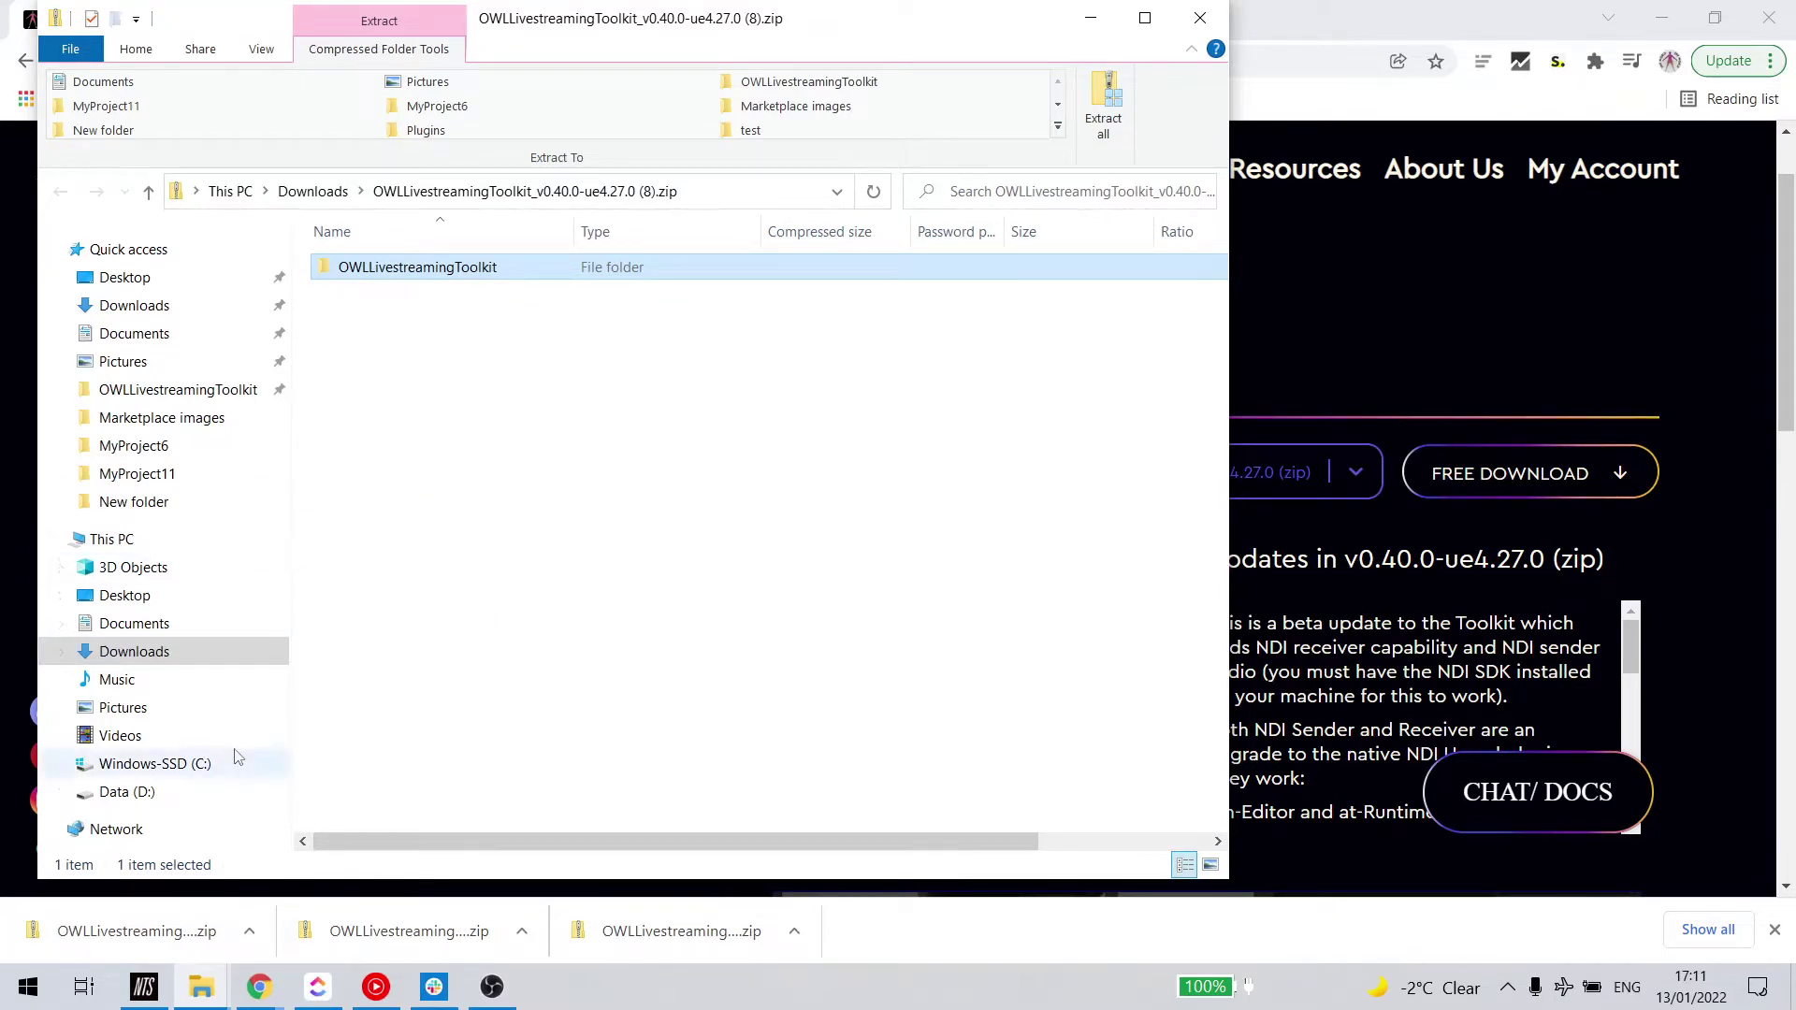
# - Copy the OWLLivestreamingToolkit folder from the newly extracted folder in Downloads and open the MyProject11 project folder
pyautogui.click(145, 661)
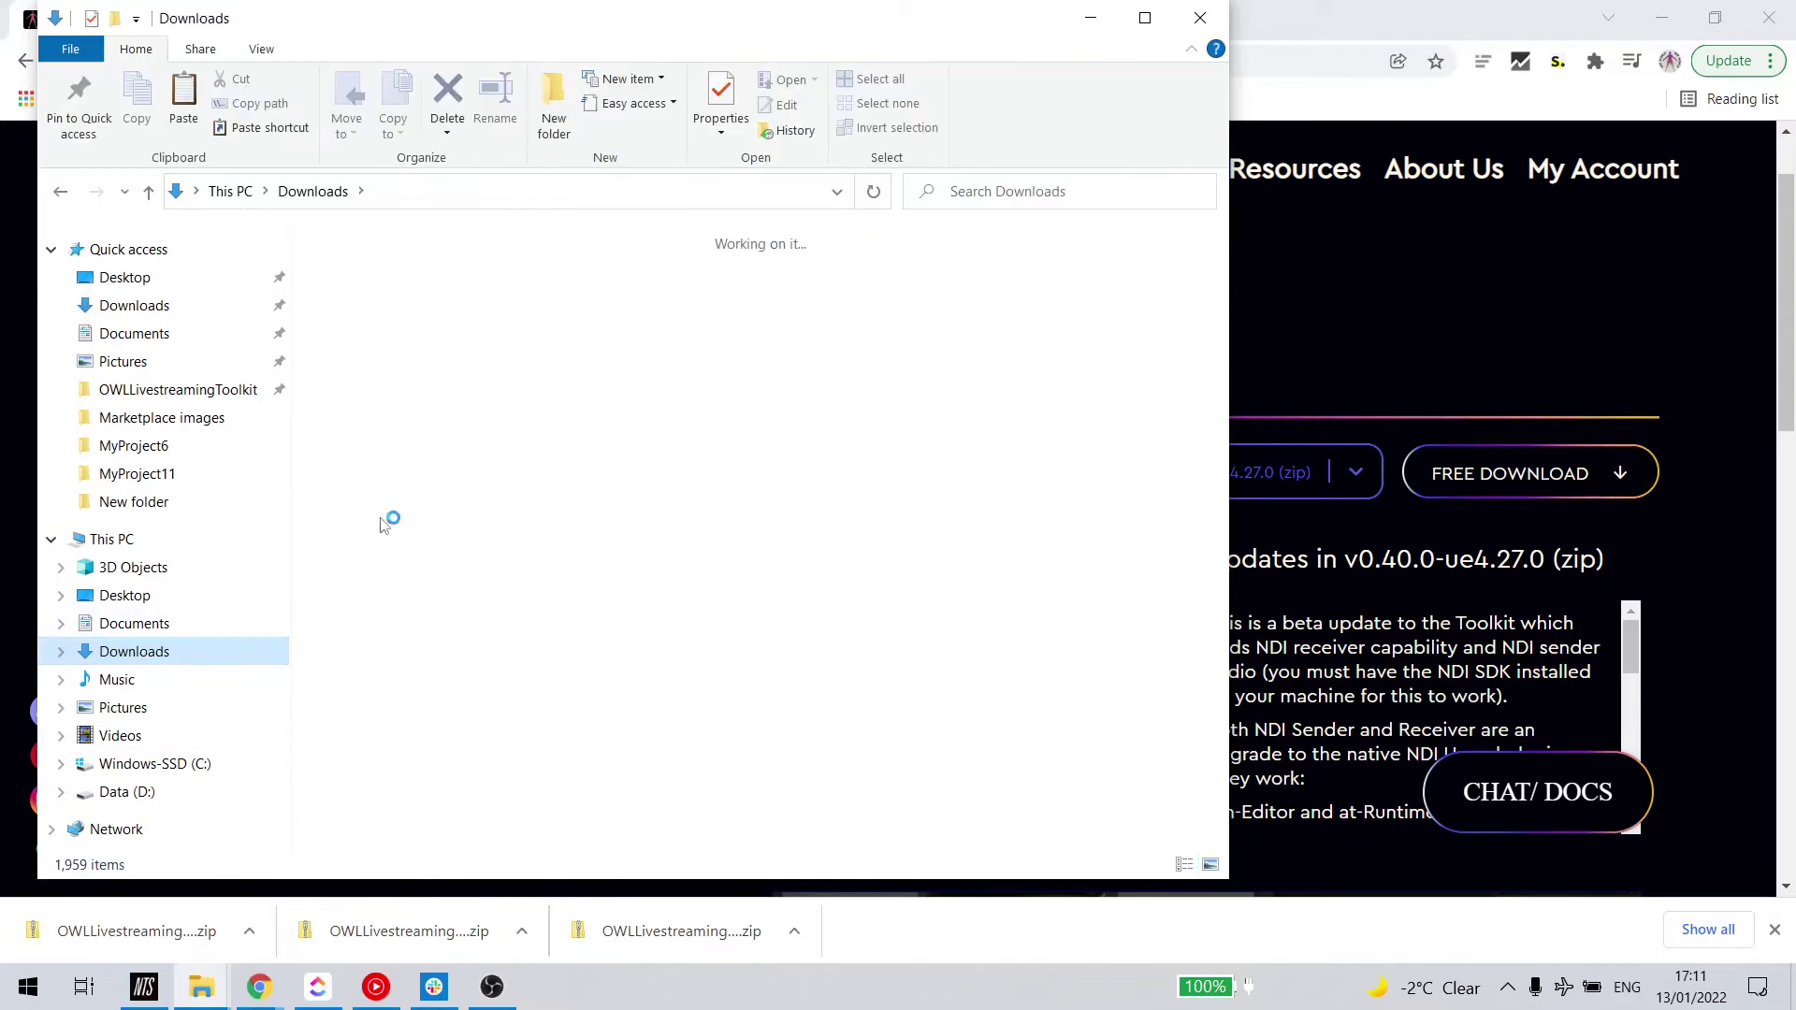
pyautogui.scroll(-6, 682, 526)
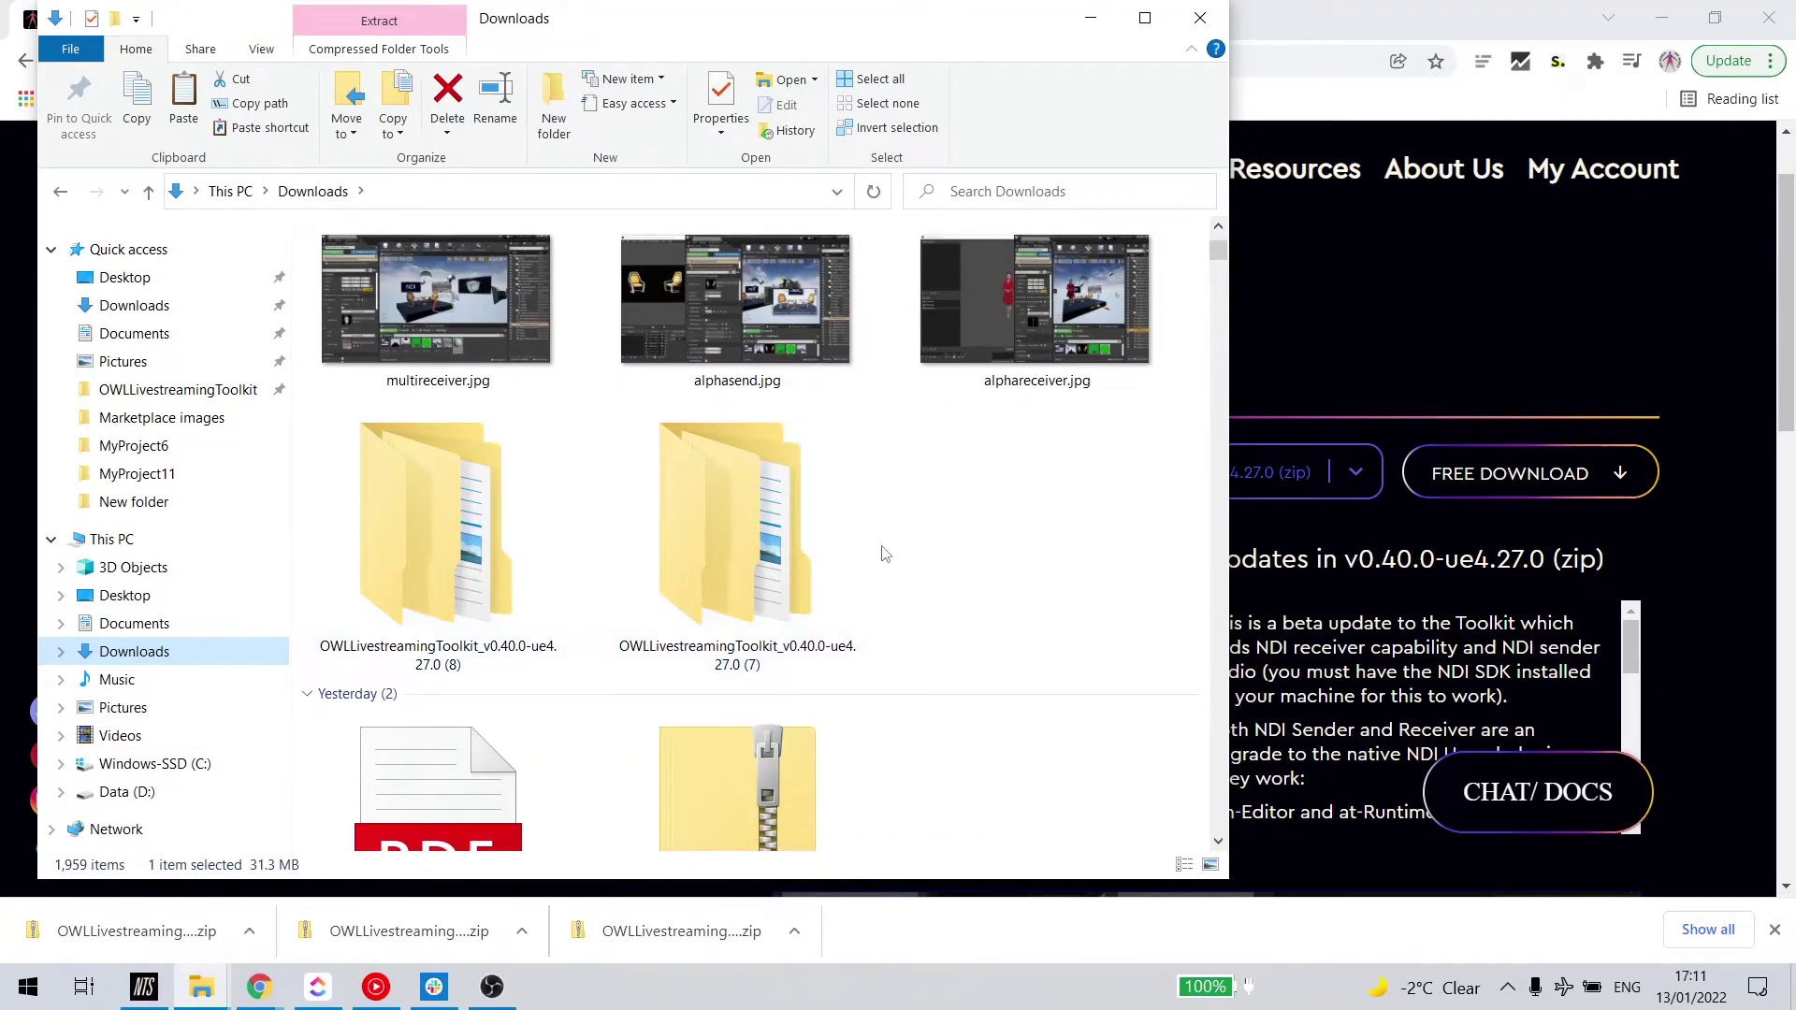
pyautogui.doubleClick(457, 569)
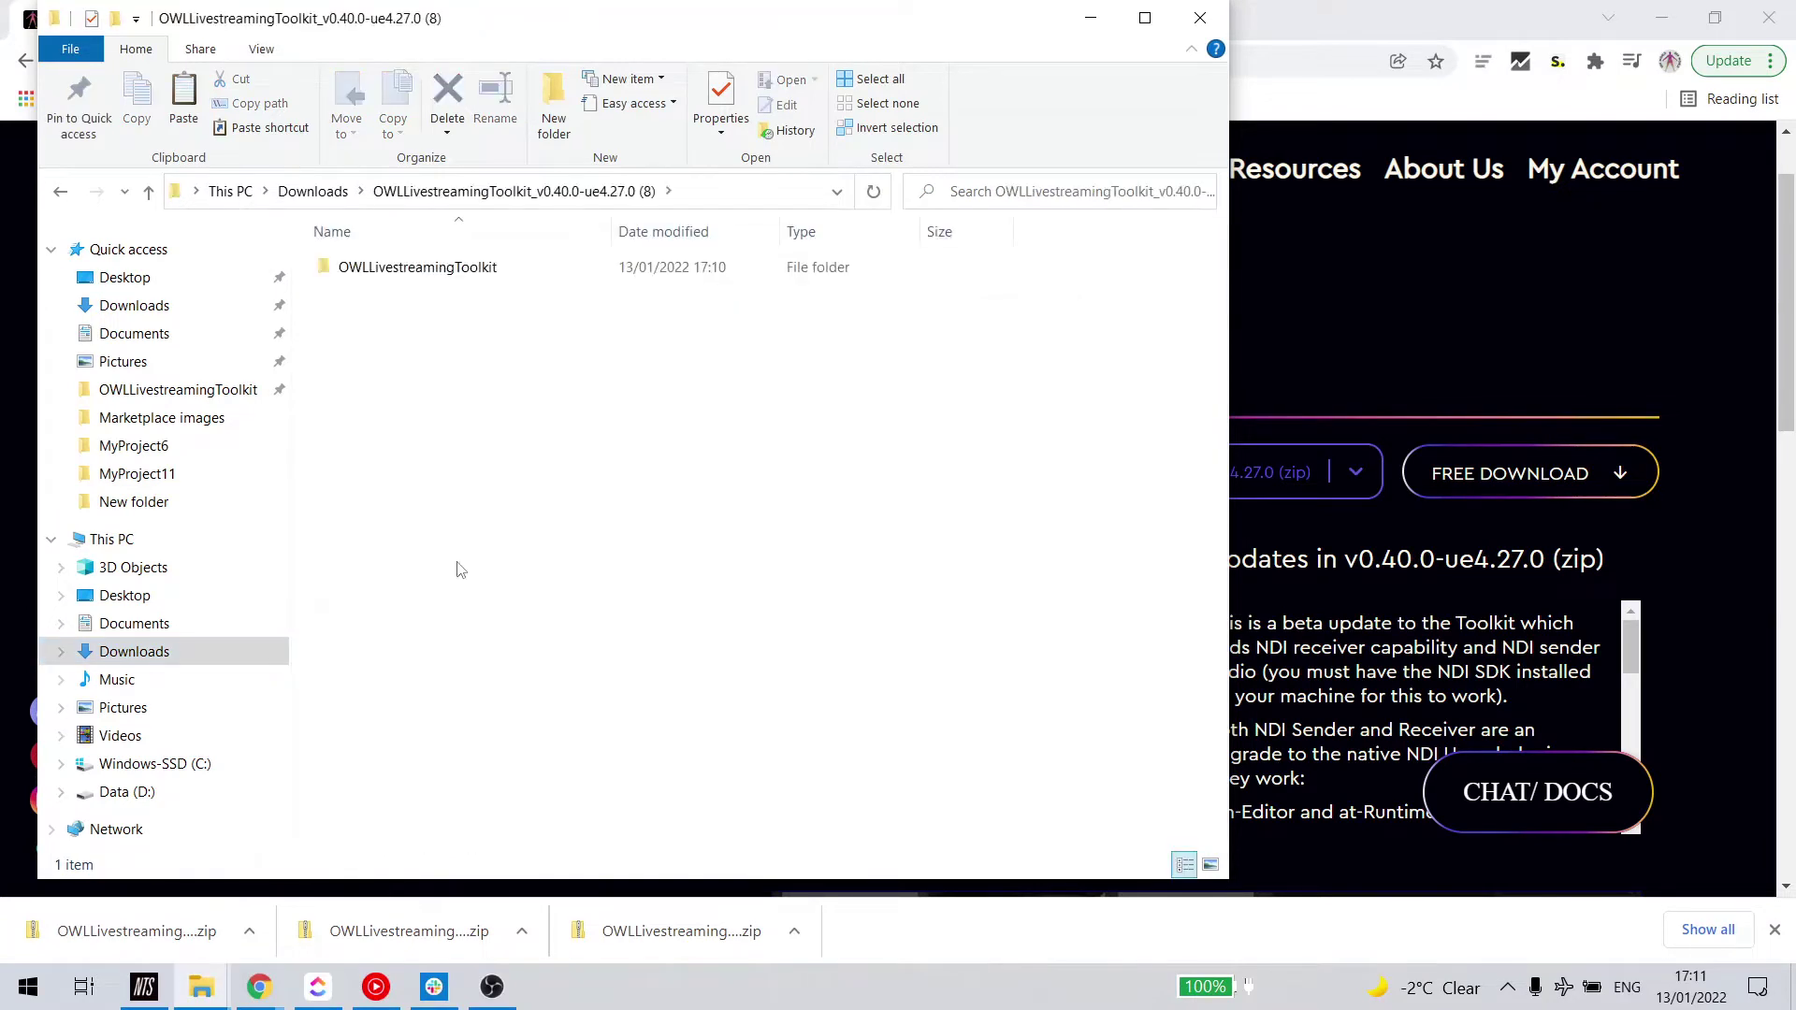
pyautogui.click(437, 277)
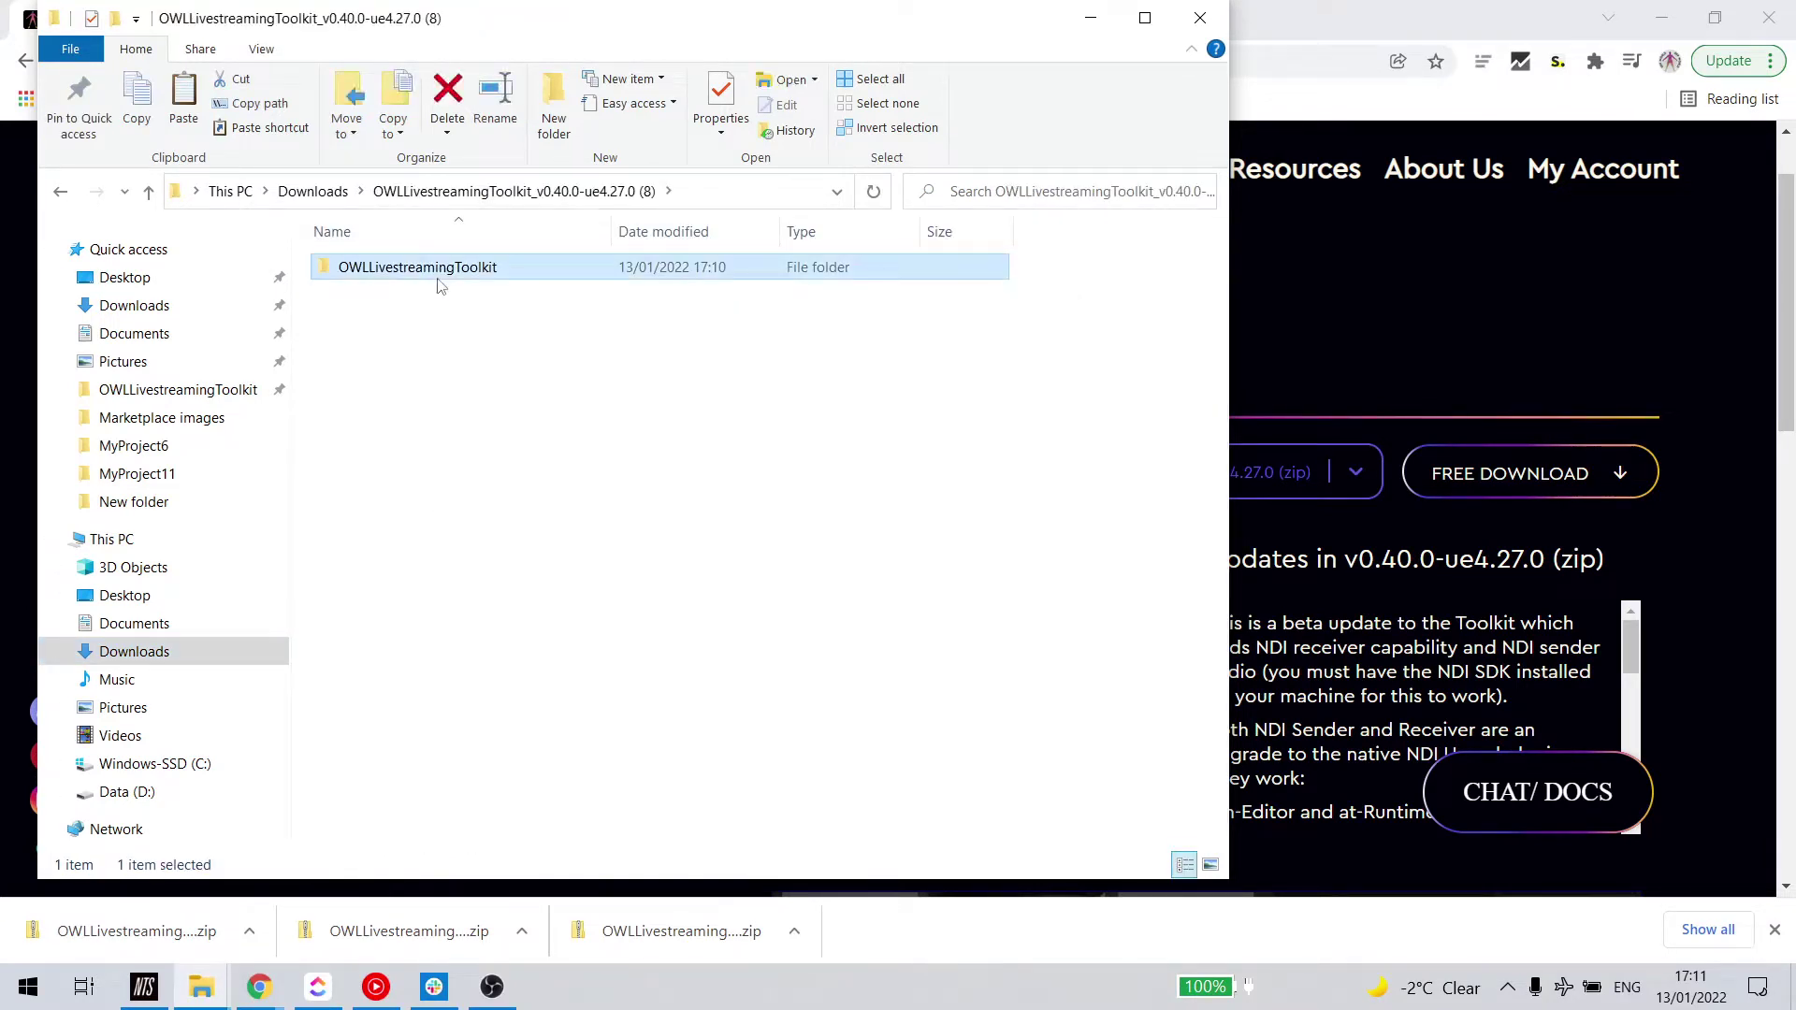
pyautogui.rightClick(440, 285)
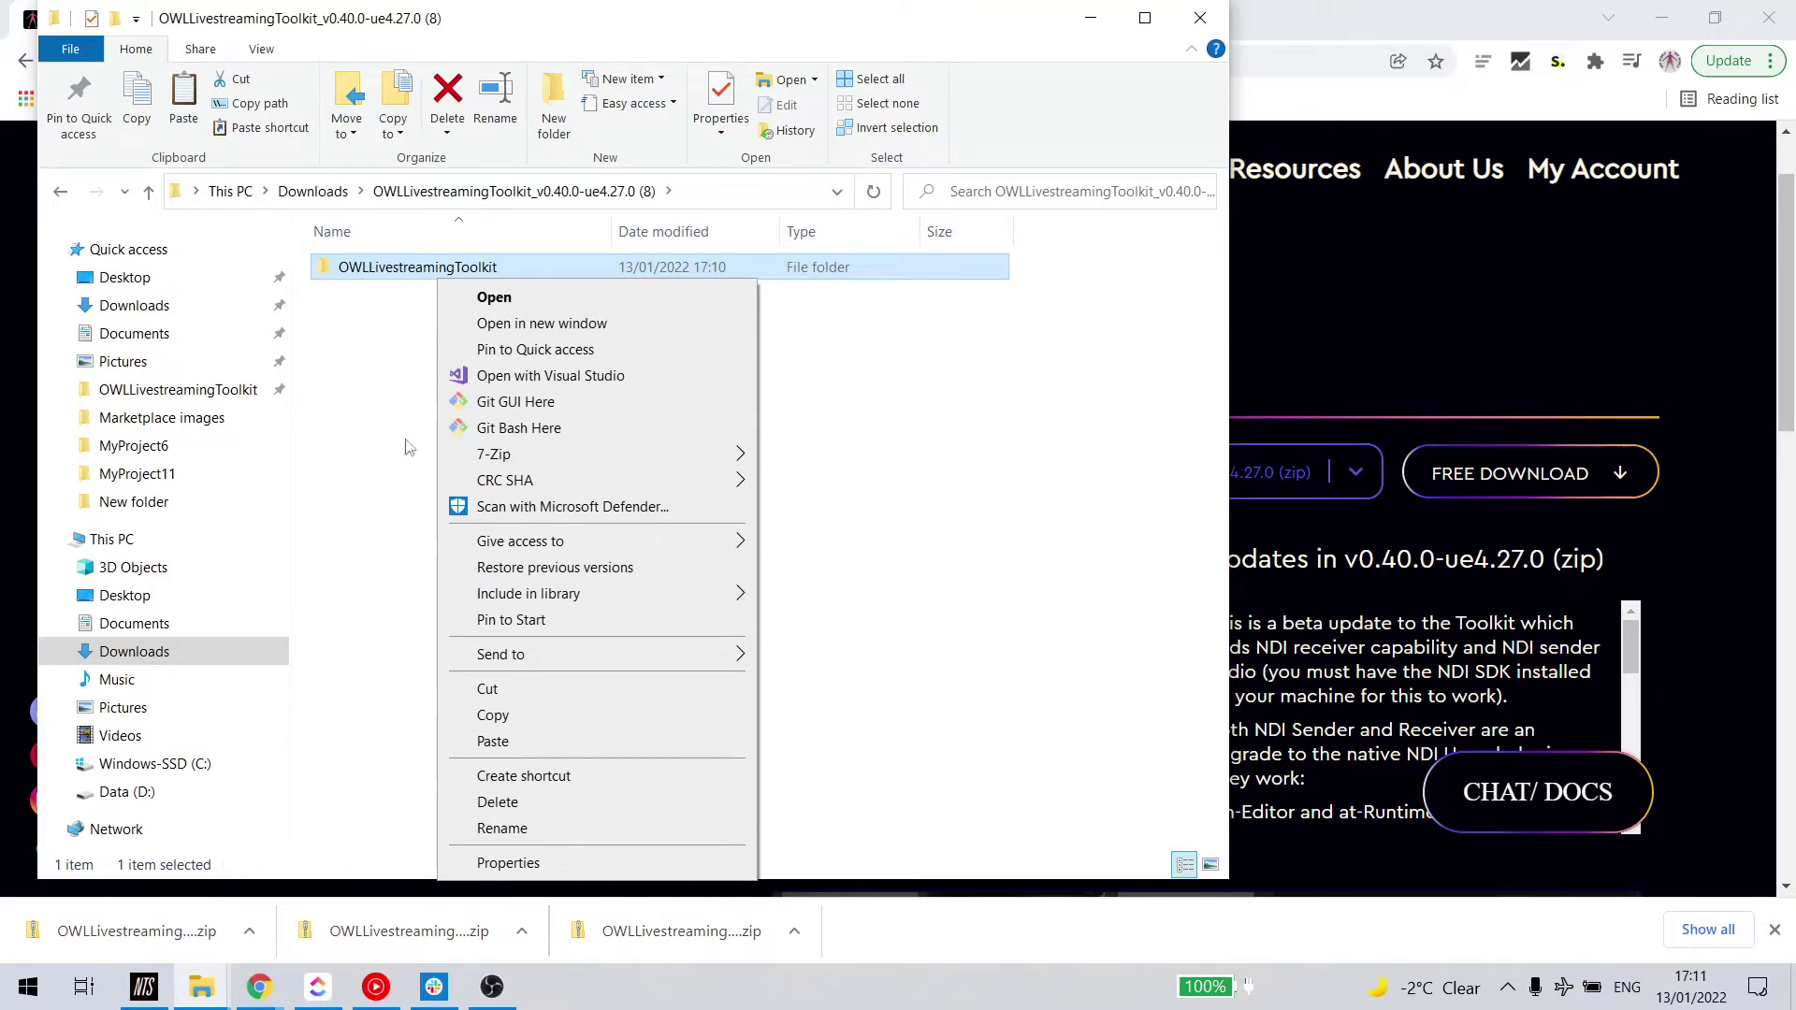
pyautogui.click(513, 717)
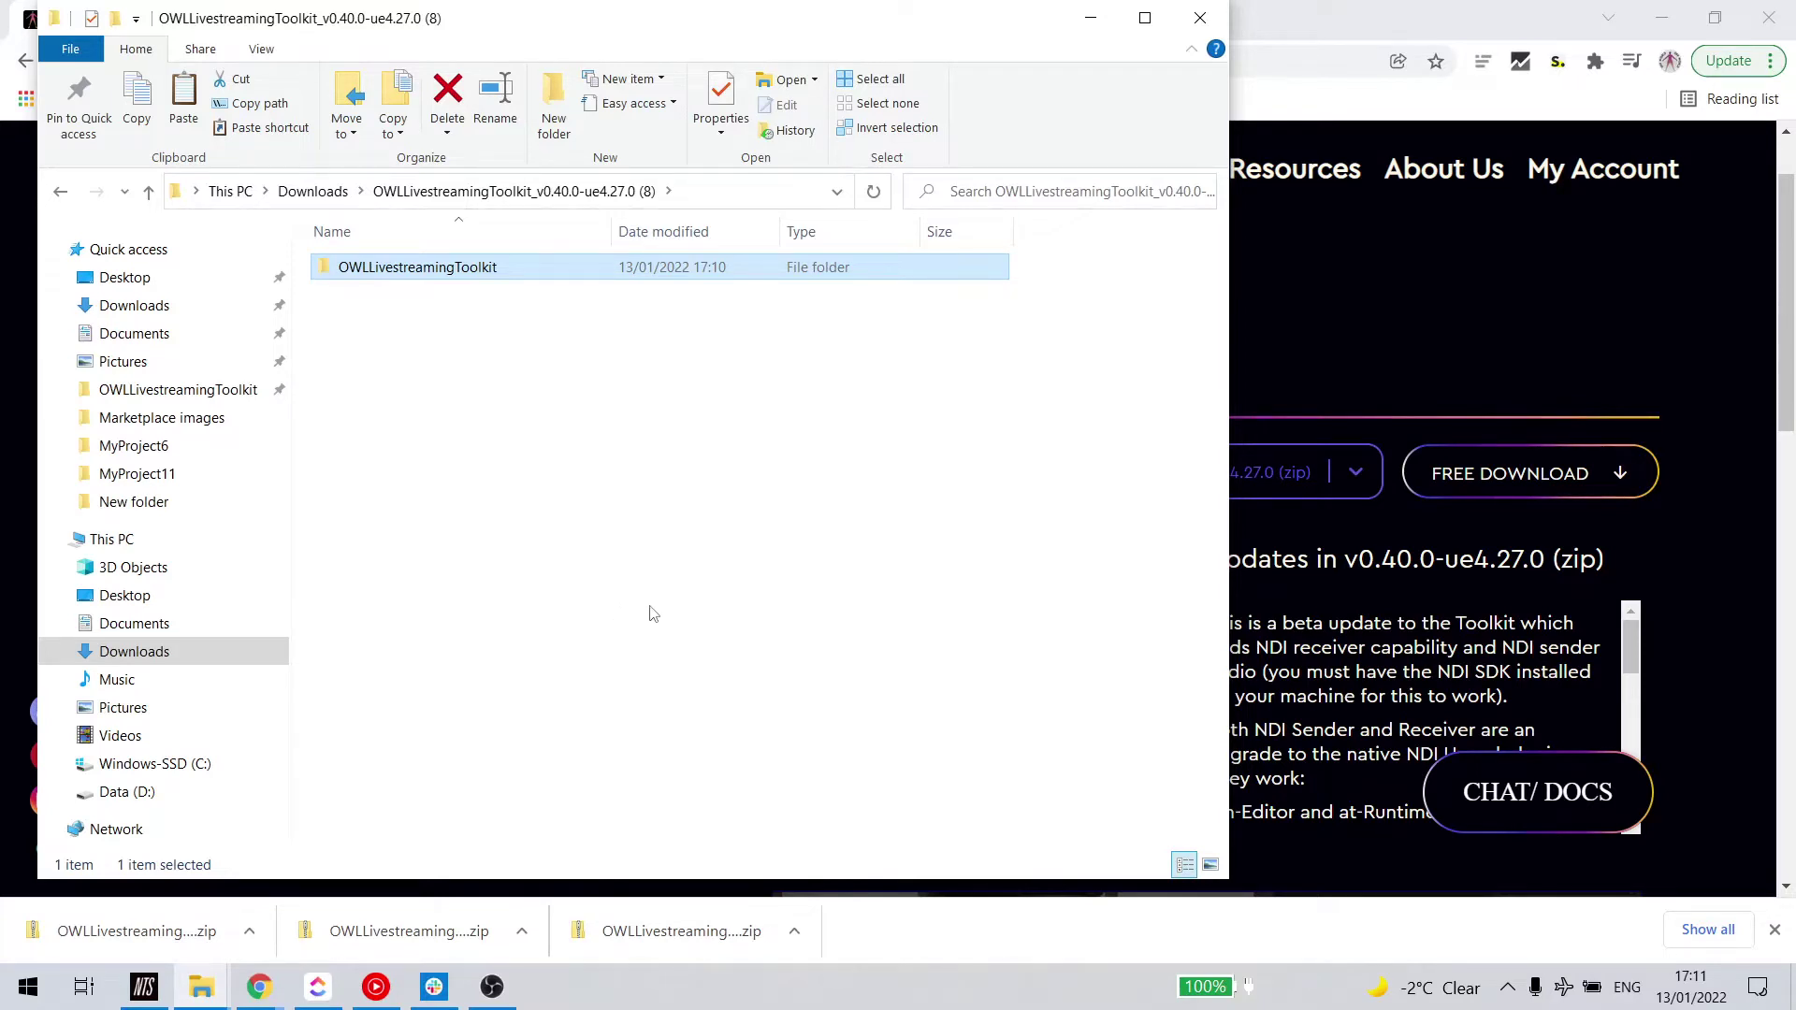
pyautogui.click(128, 477)
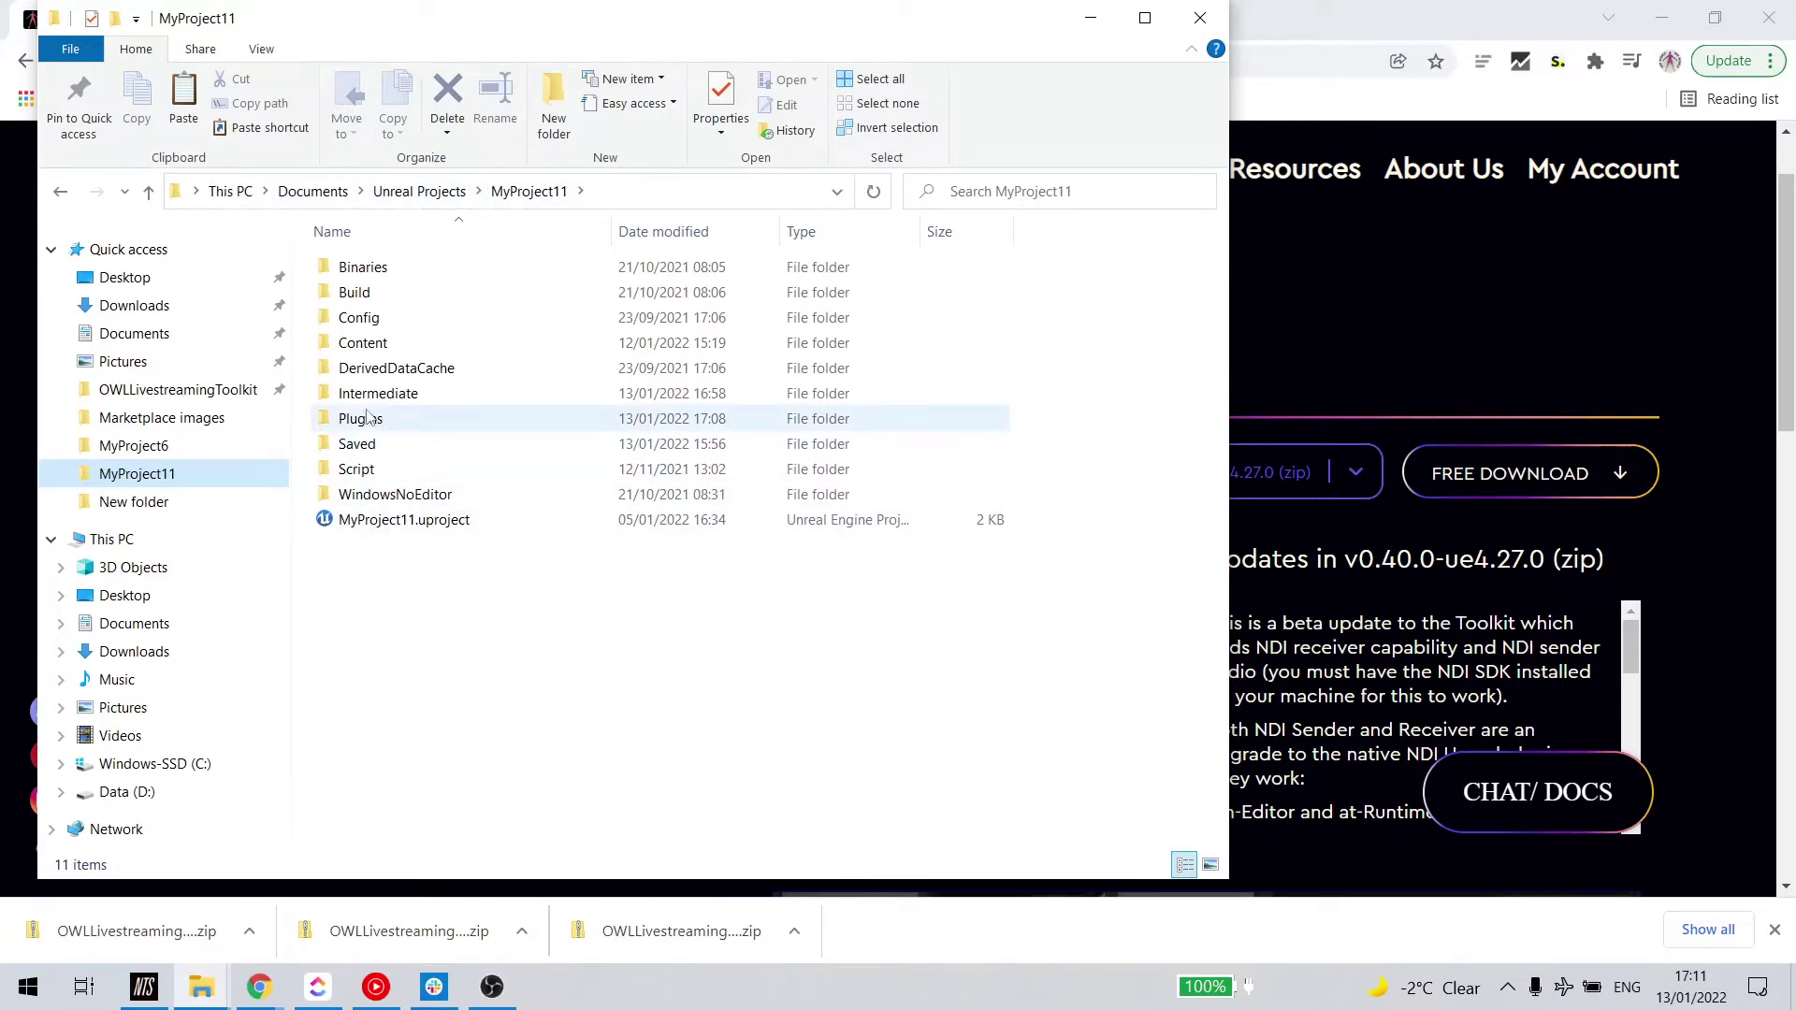
pyautogui.click(552, 105)
pyautogui.write('Plugind')
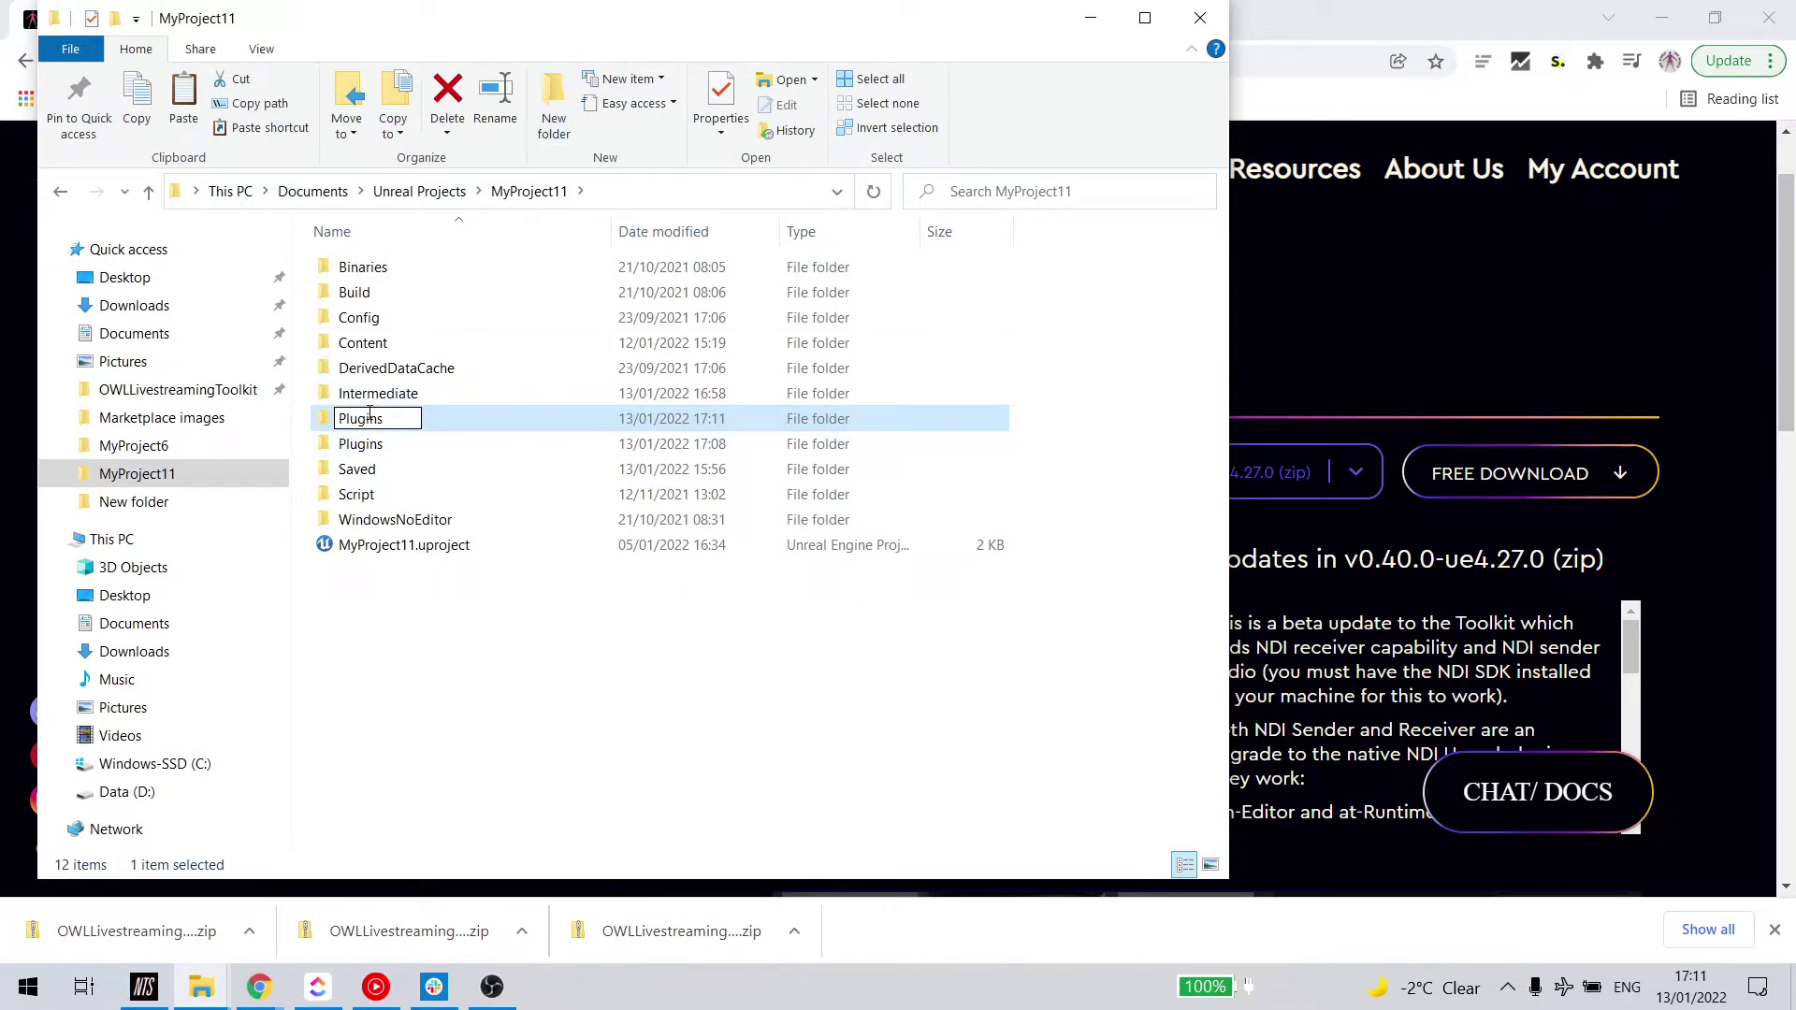
pyautogui.press('BackSpace')
pyautogui.press('BackSpace')
pyautogui.press('BackSpace')
pyautogui.press('BackSpace')
pyautogui.press('BackSpace')
pyautogui.press('BackSpace')
pyautogui.press('Escape')
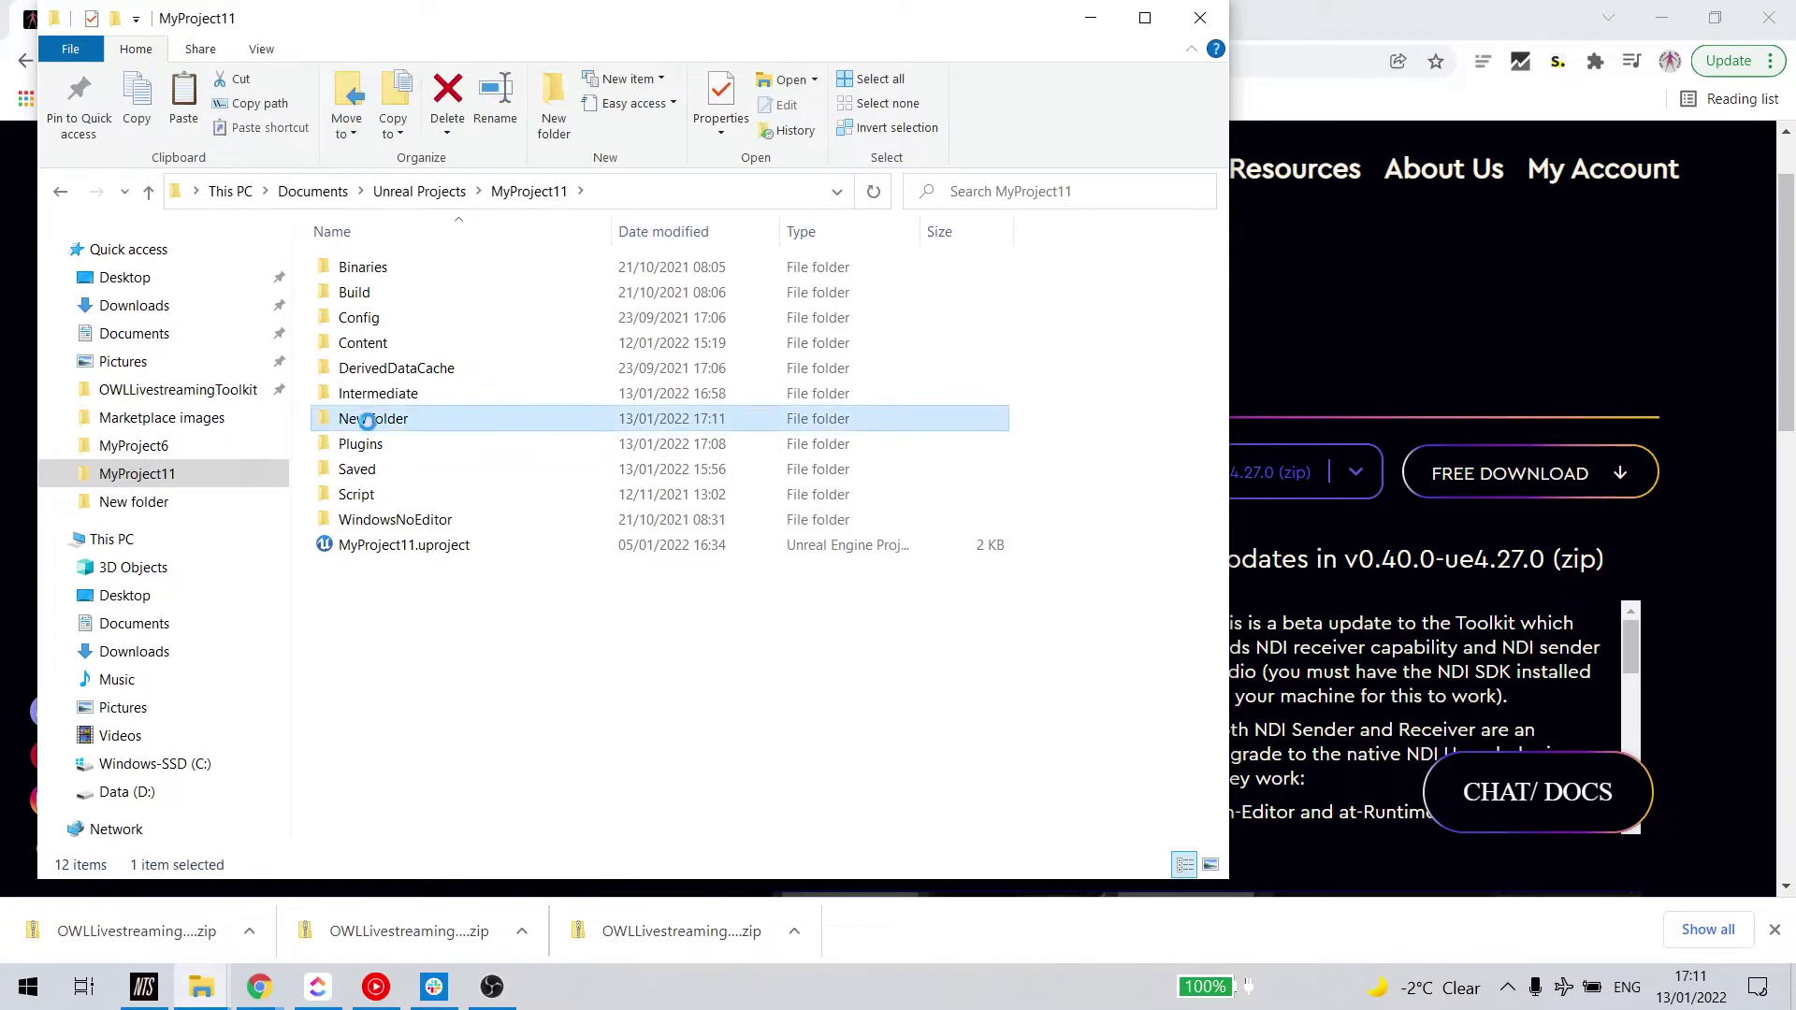
pyautogui.click(447, 94)
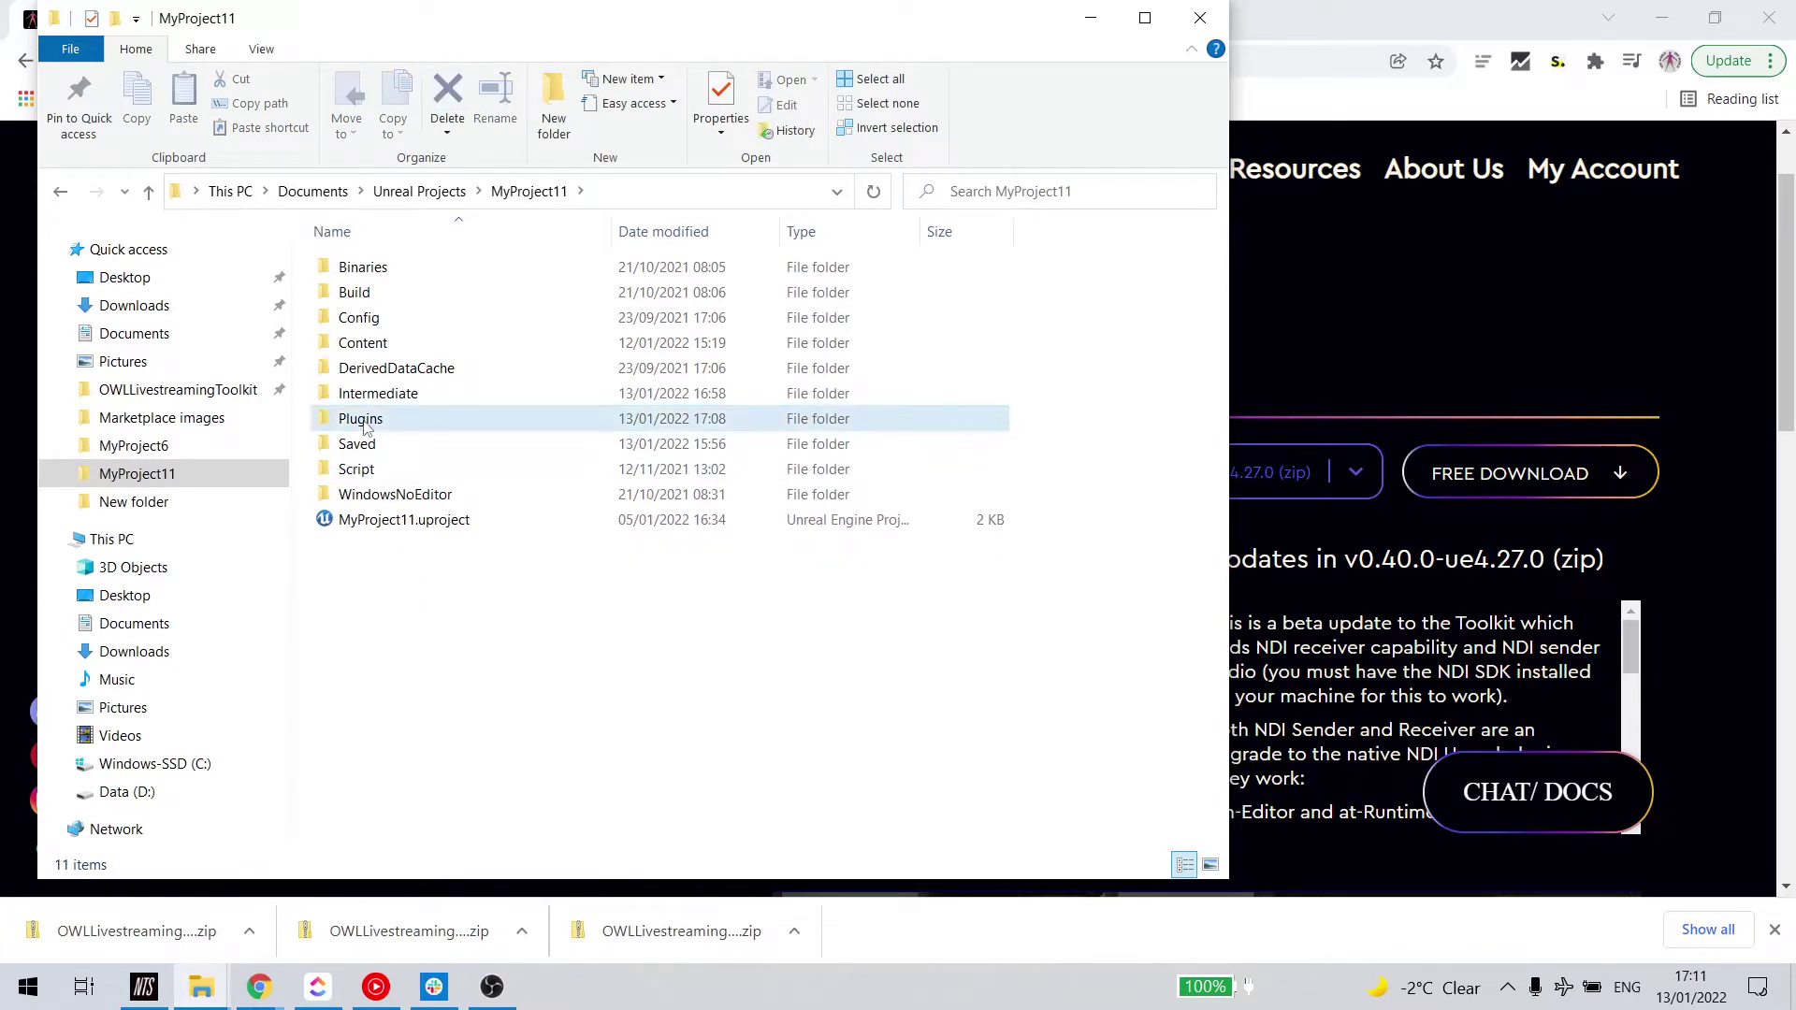
# - Paste the copied OWLLivestreamingToolkit folder into the Plugins folder of MyProject11
pyautogui.doubleClick(367, 427)
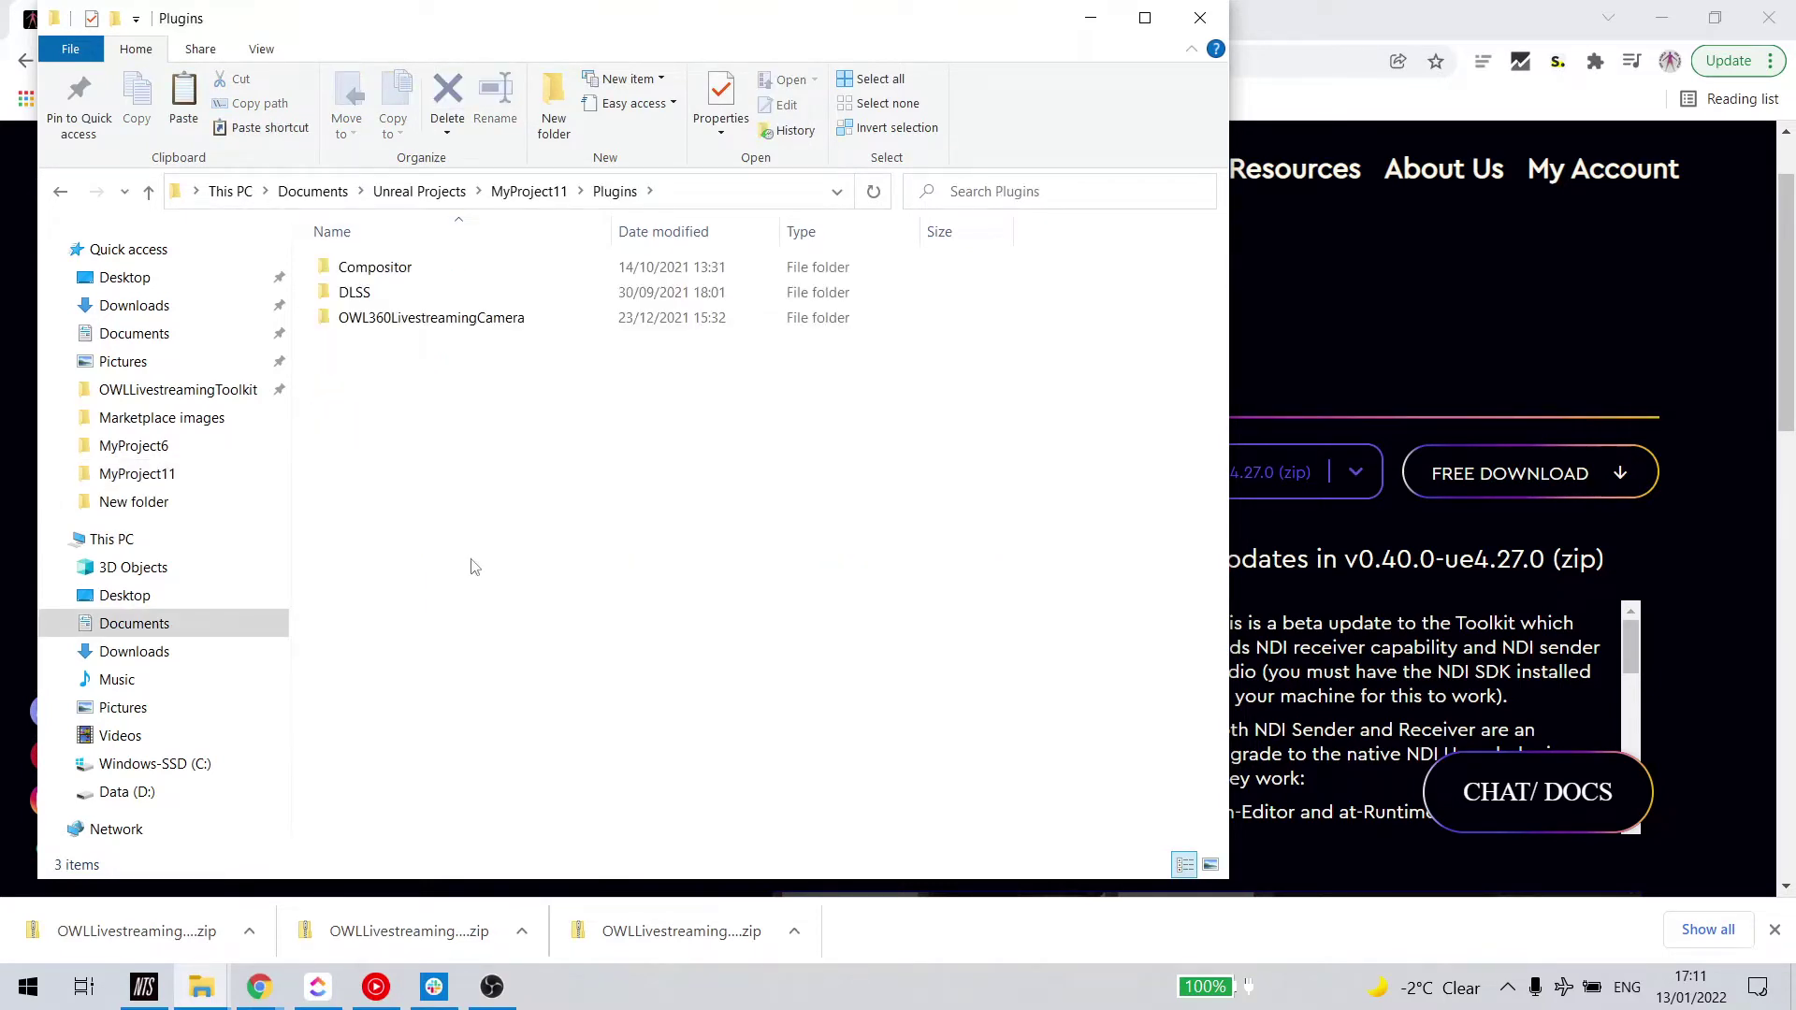
pyautogui.hotkey('ctrl', 'v')
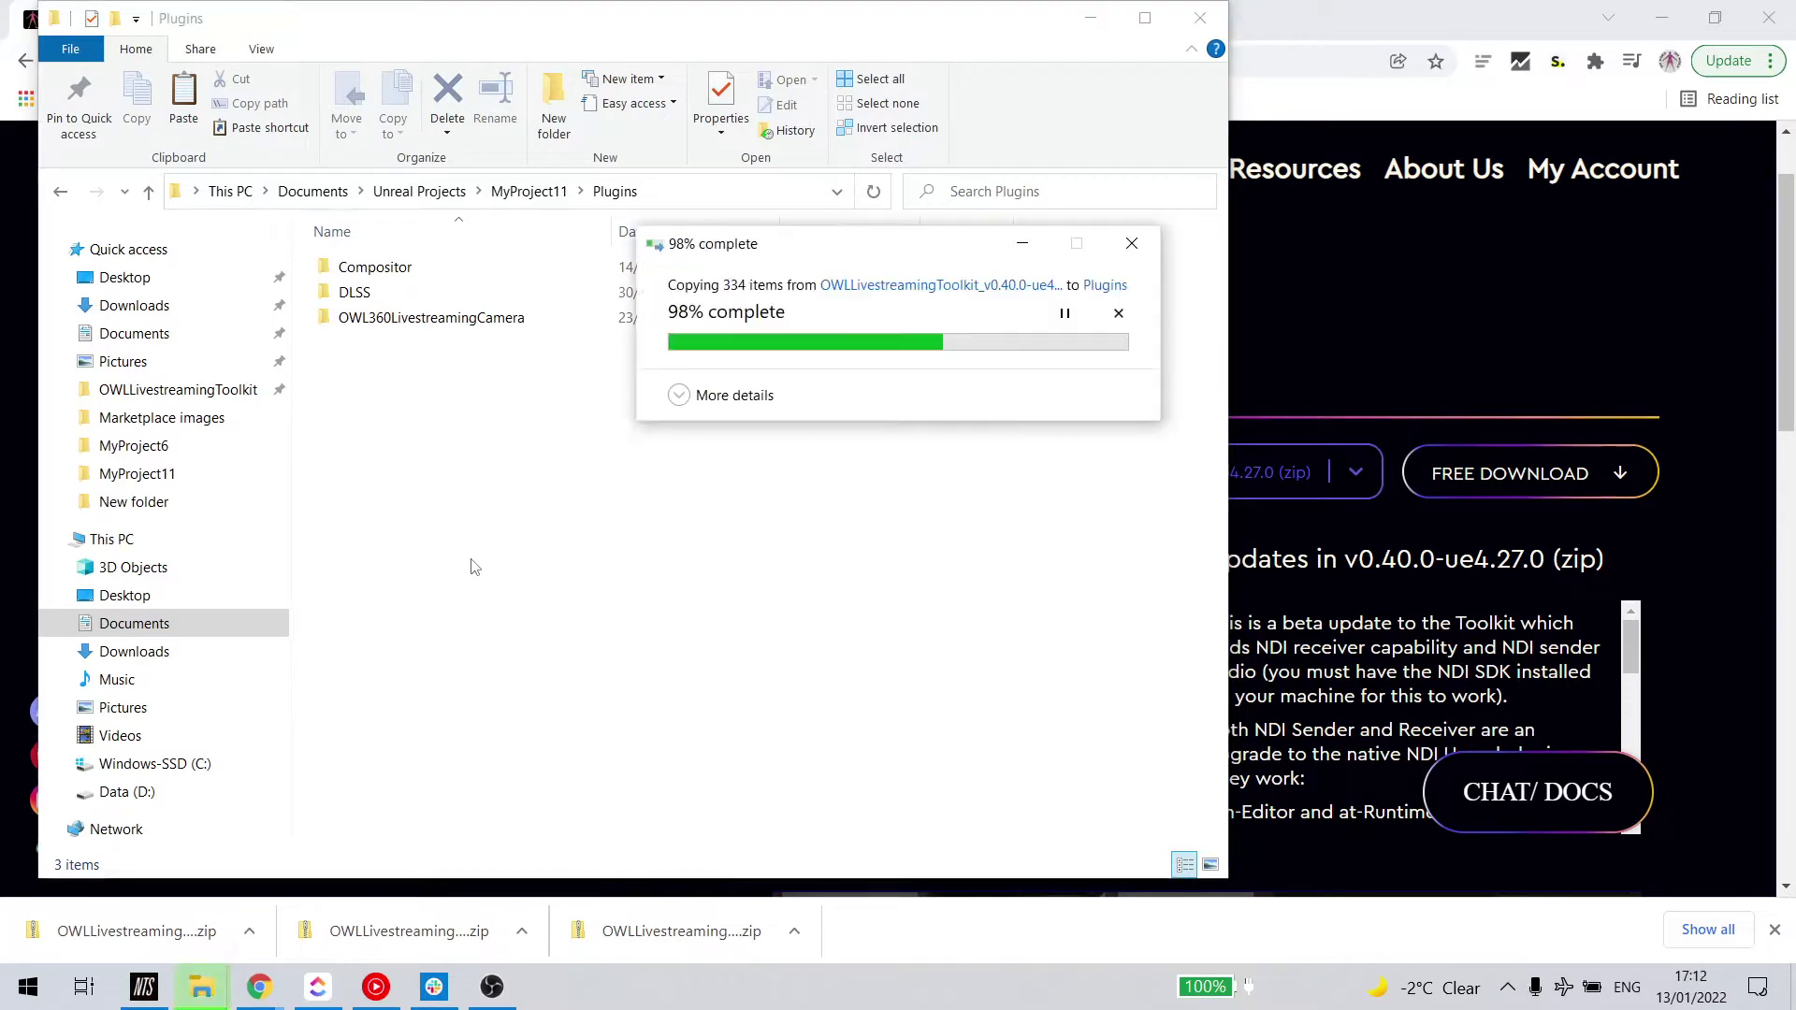
pyautogui.click(474, 566)
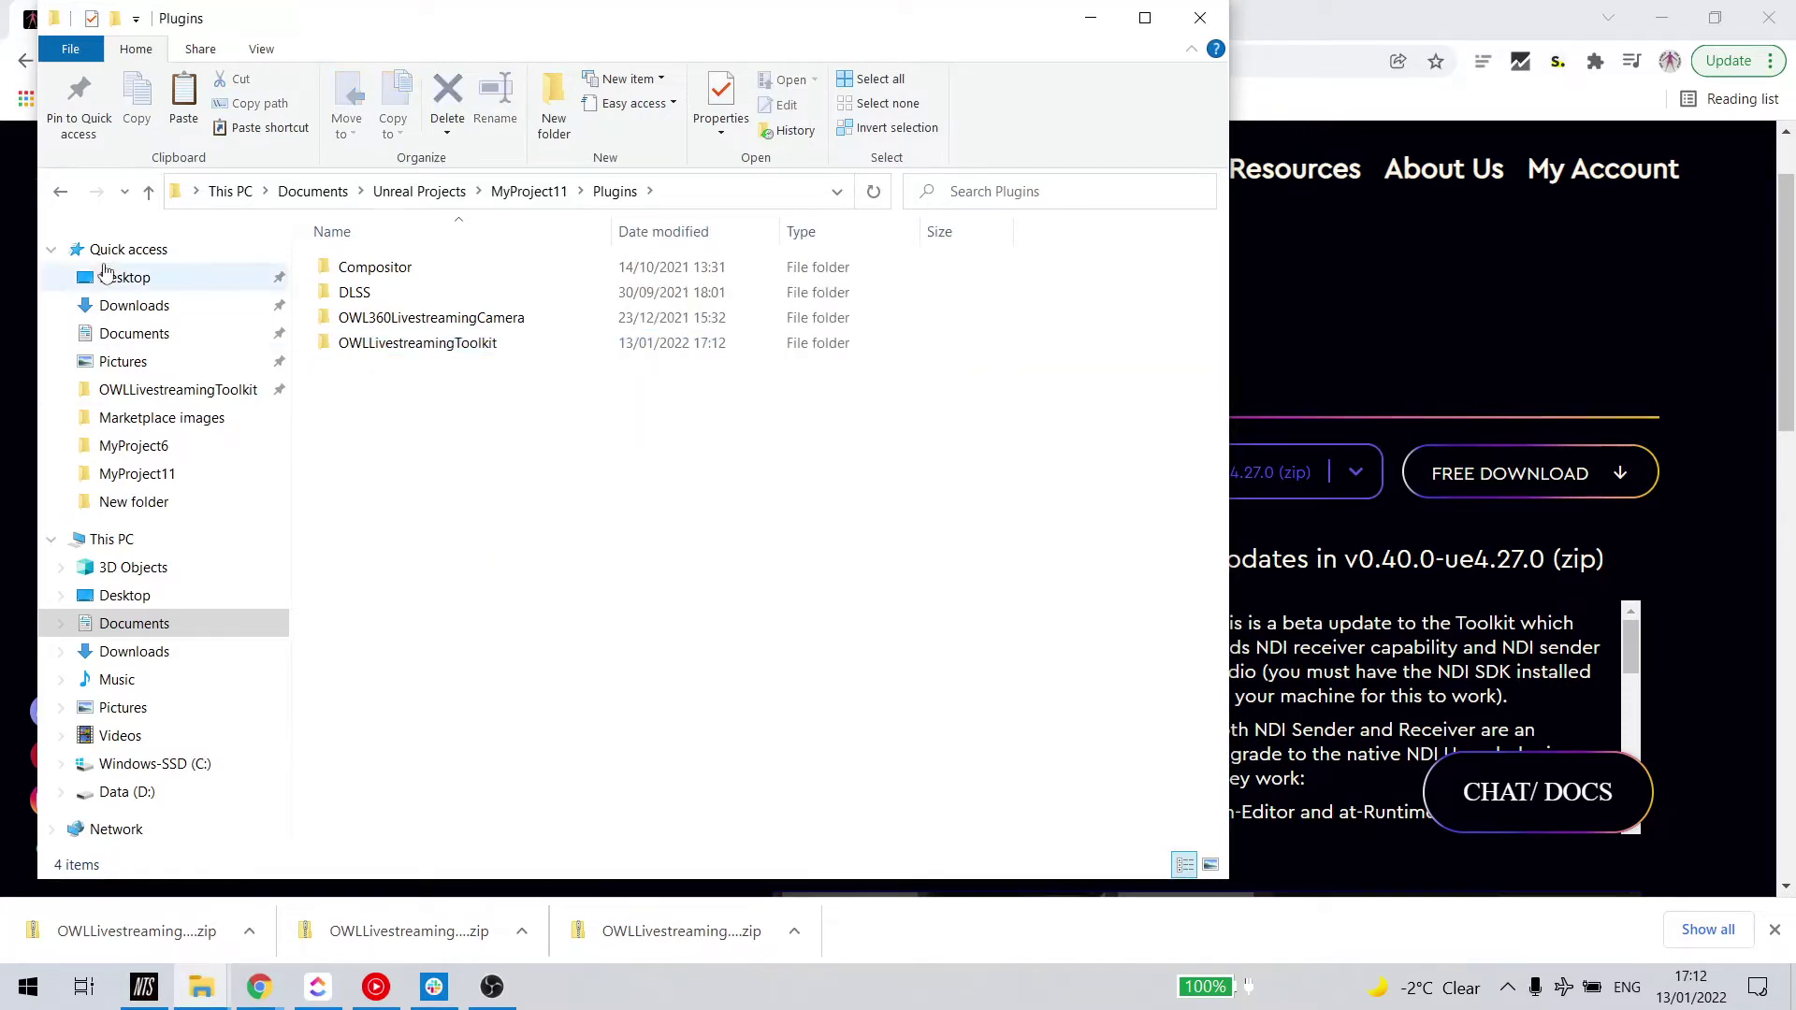
# - Return to the MyProject11 folder and launch MyProject11.uproject in Unreal Editor
pyautogui.click(61, 194)
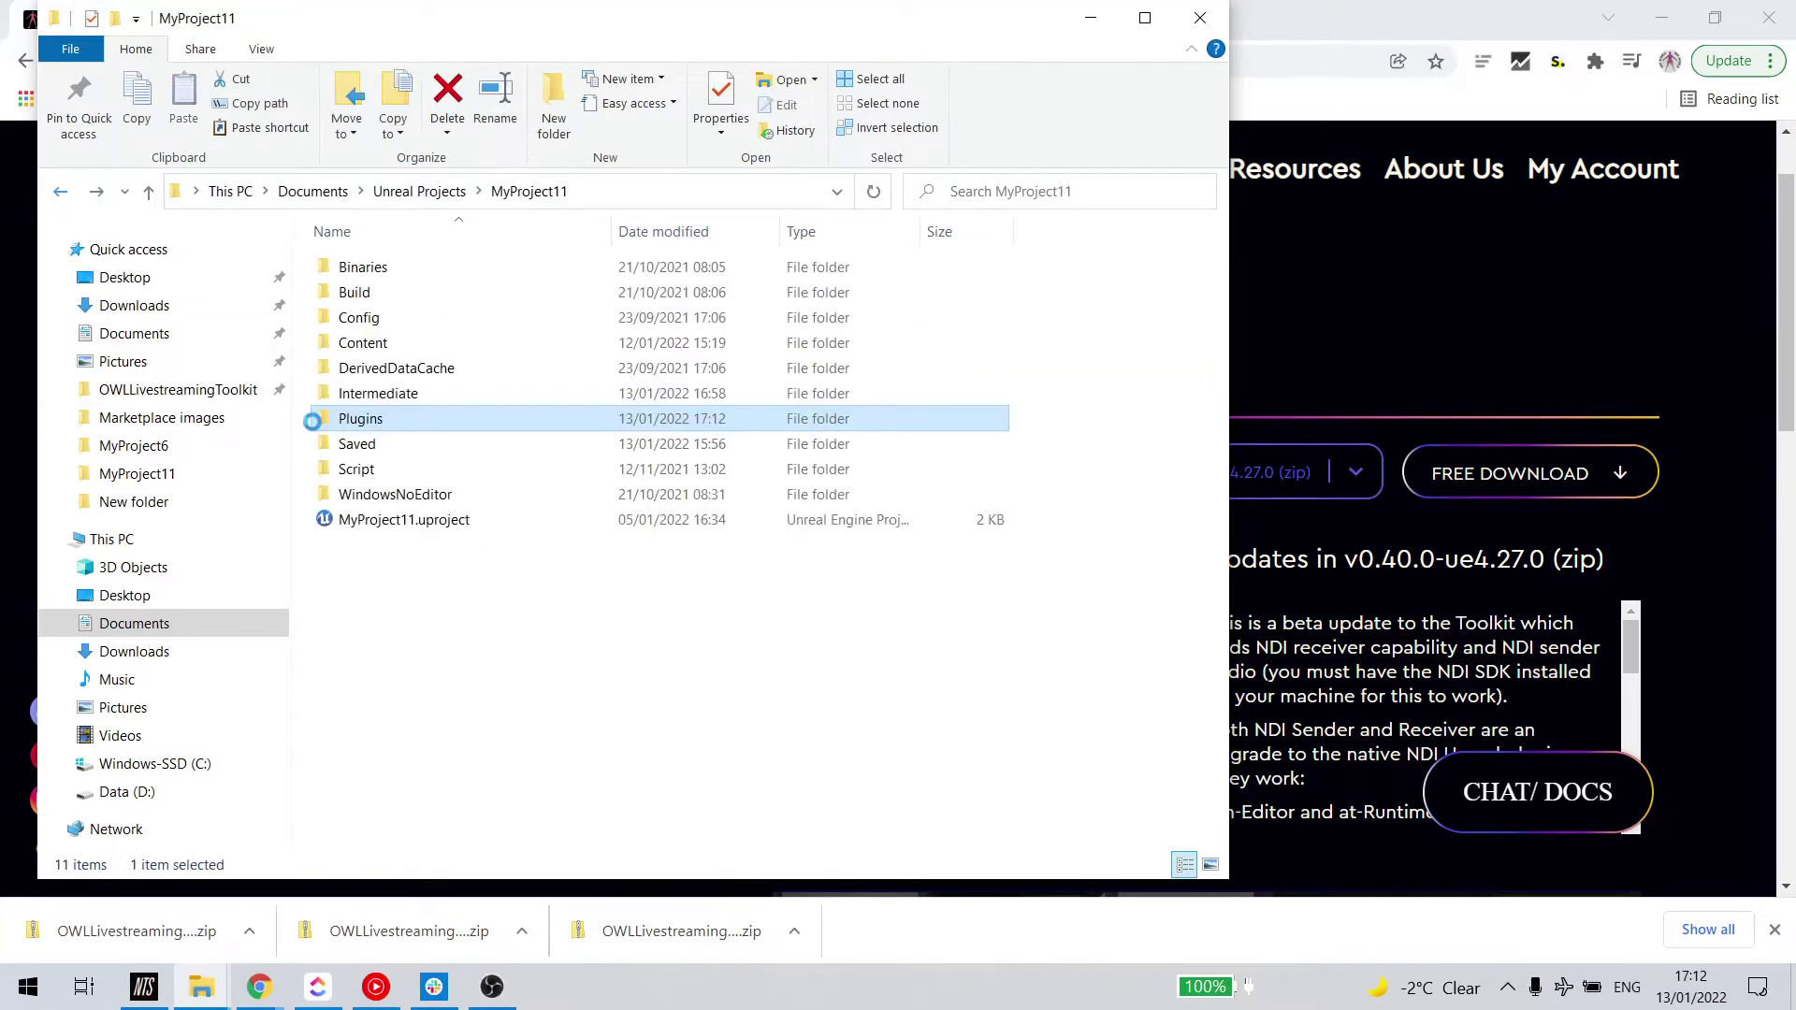
pyautogui.doubleClick(402, 524)
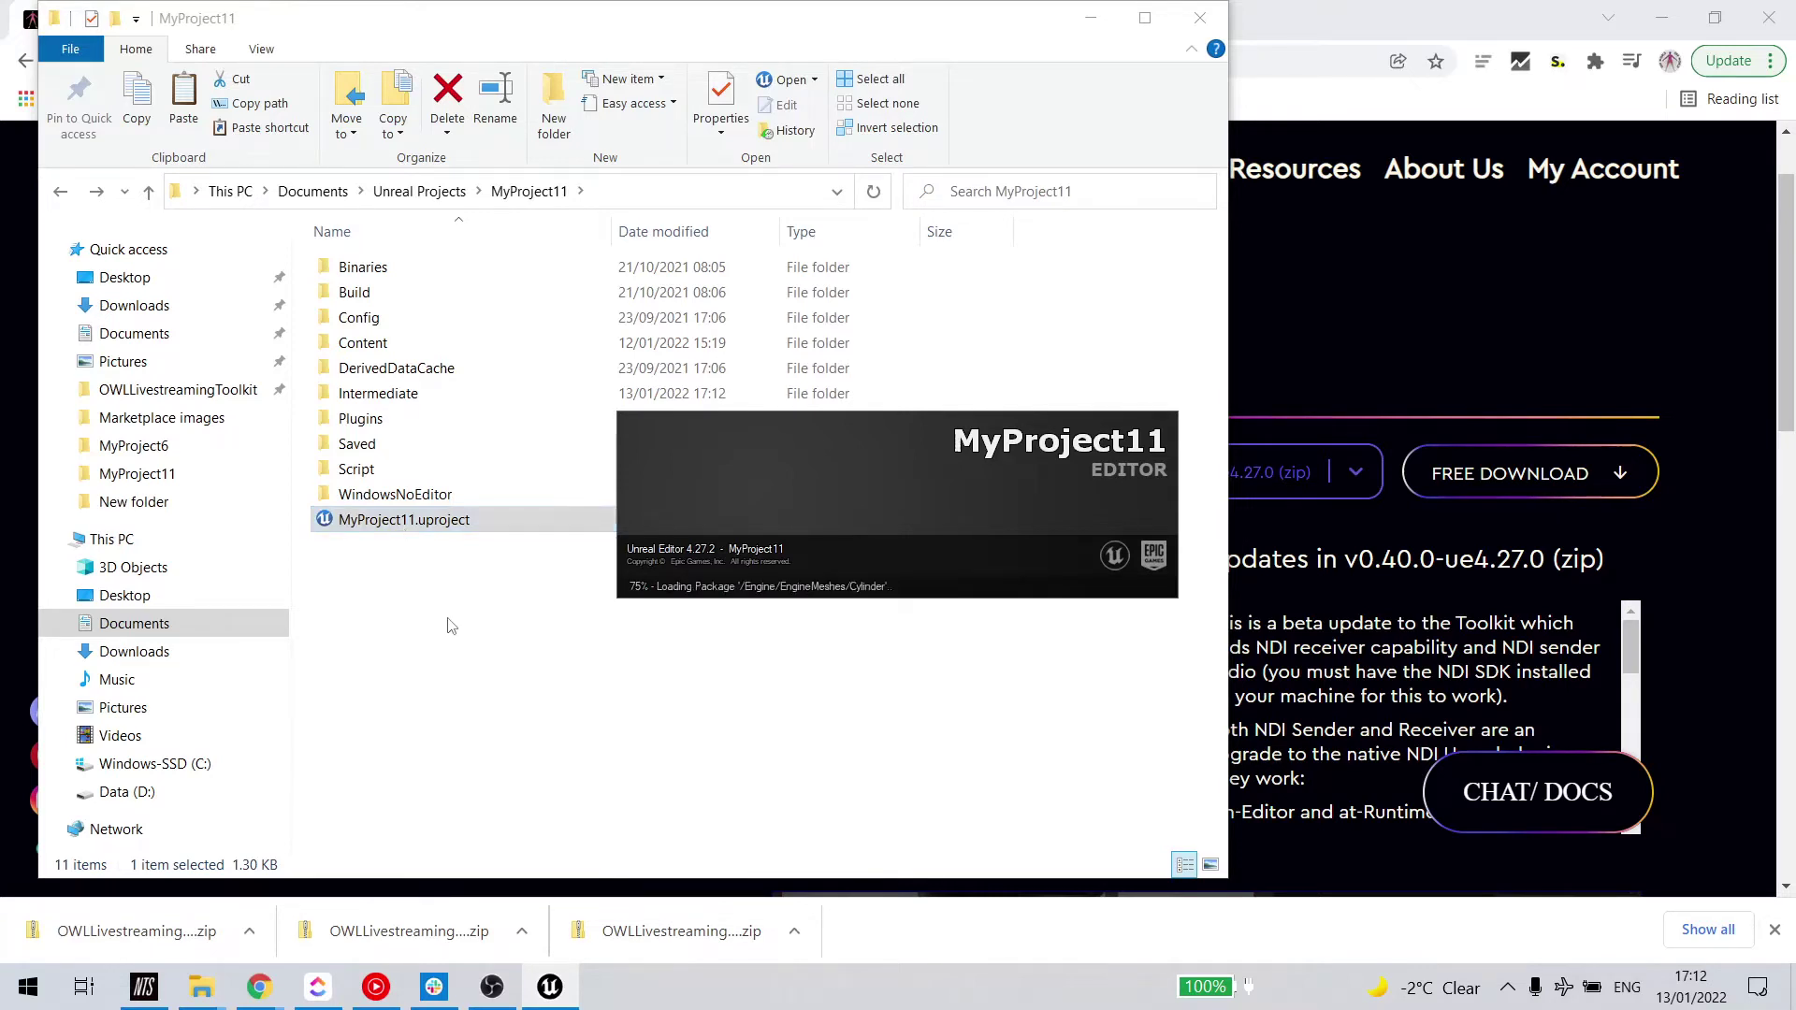
pyautogui.click(461, 662)
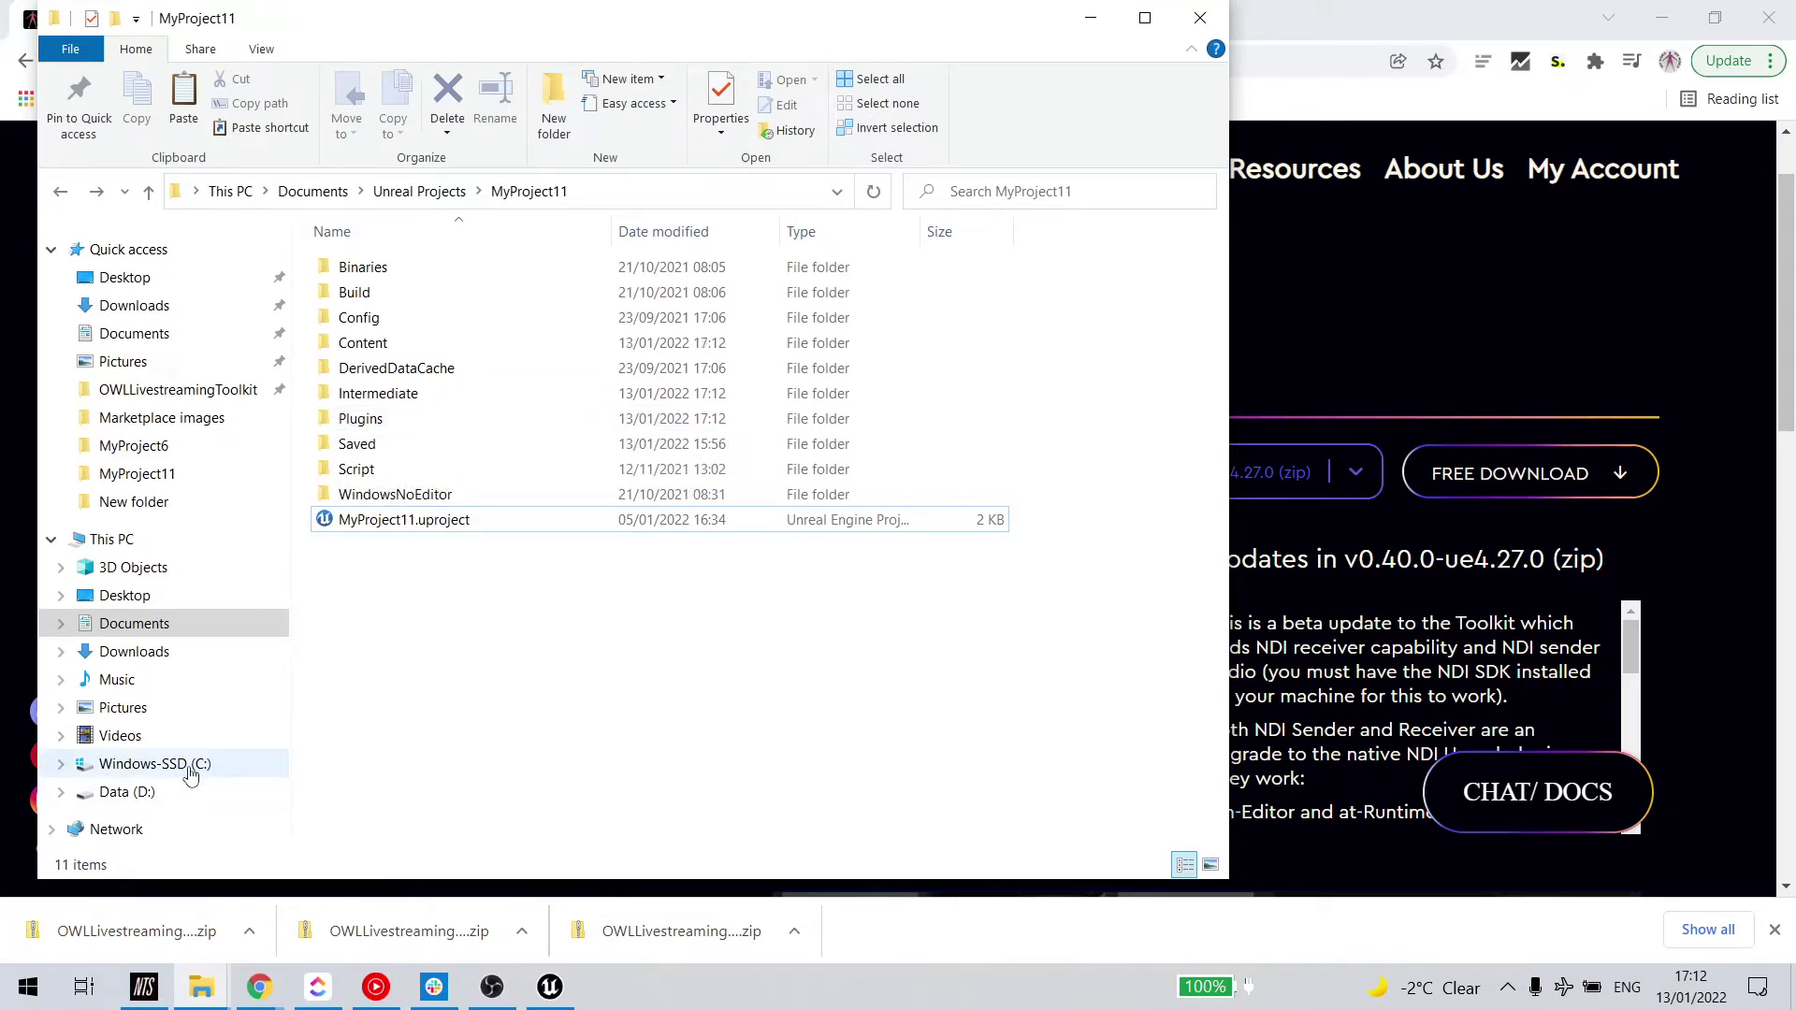
# - Open the Epic Games folder inside Program Files on the Windows-SSD (C:) drive
pyautogui.click(190, 768)
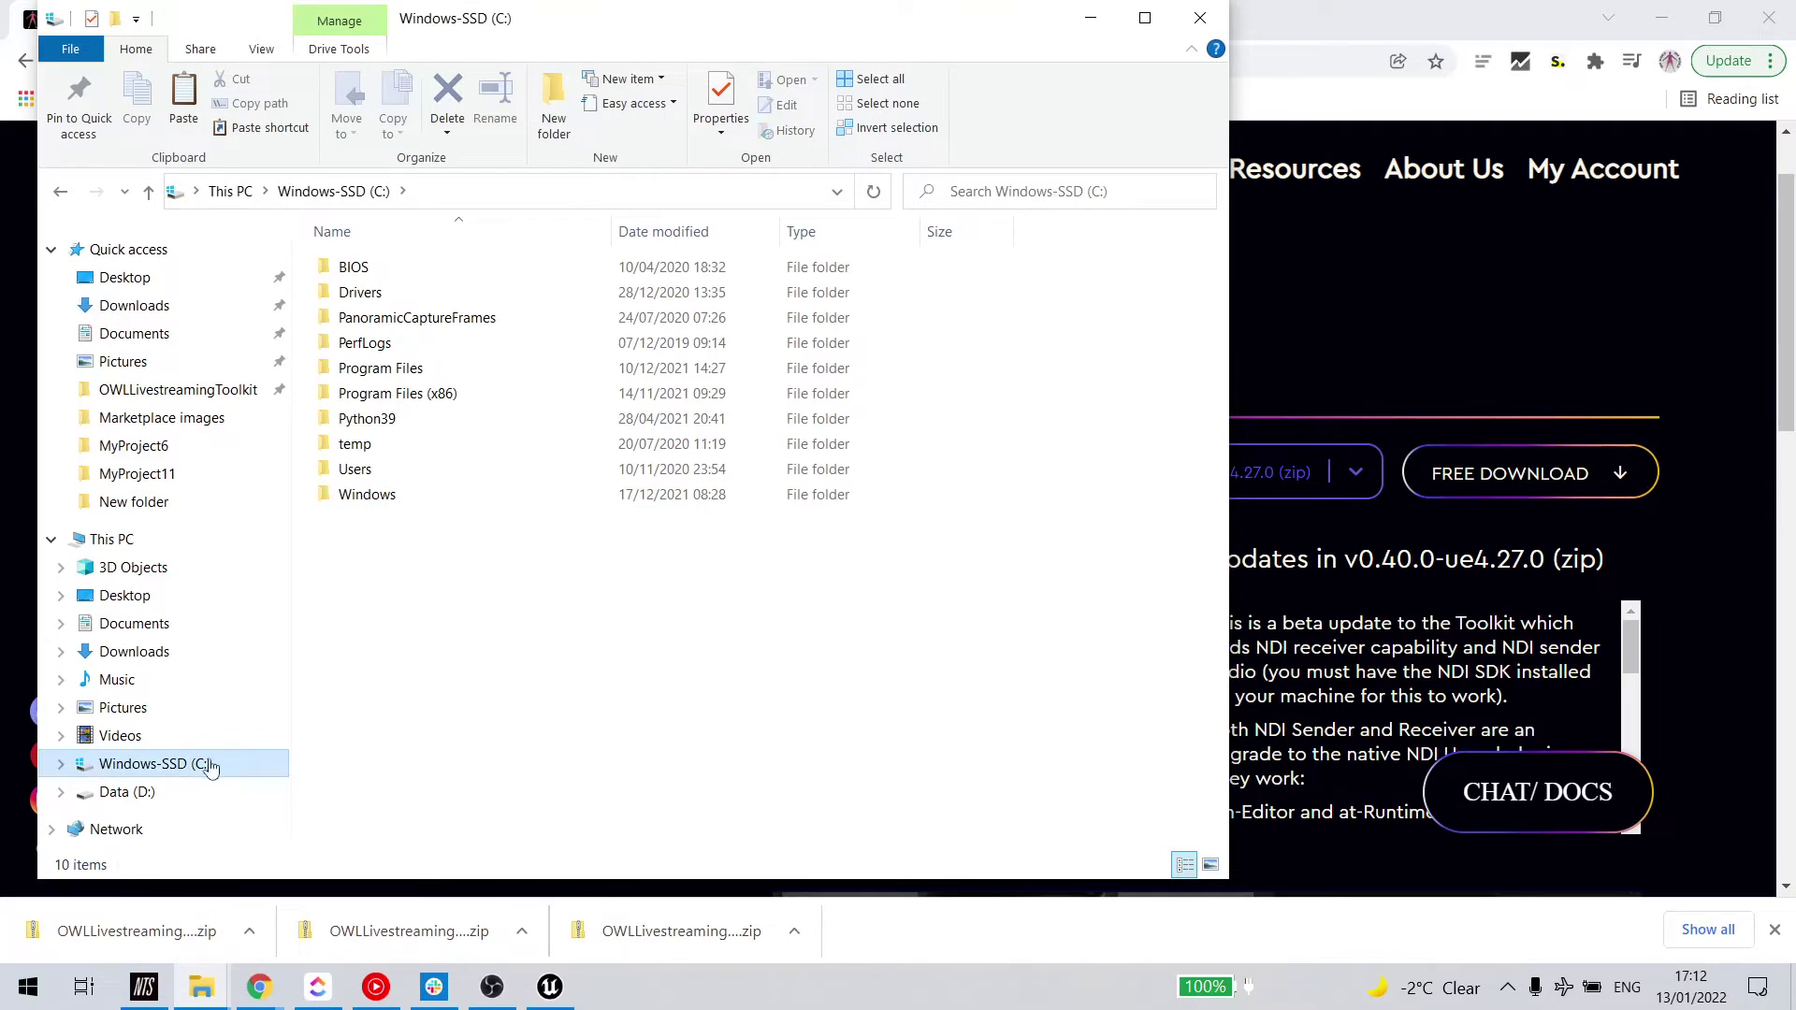
pyautogui.doubleClick(429, 376)
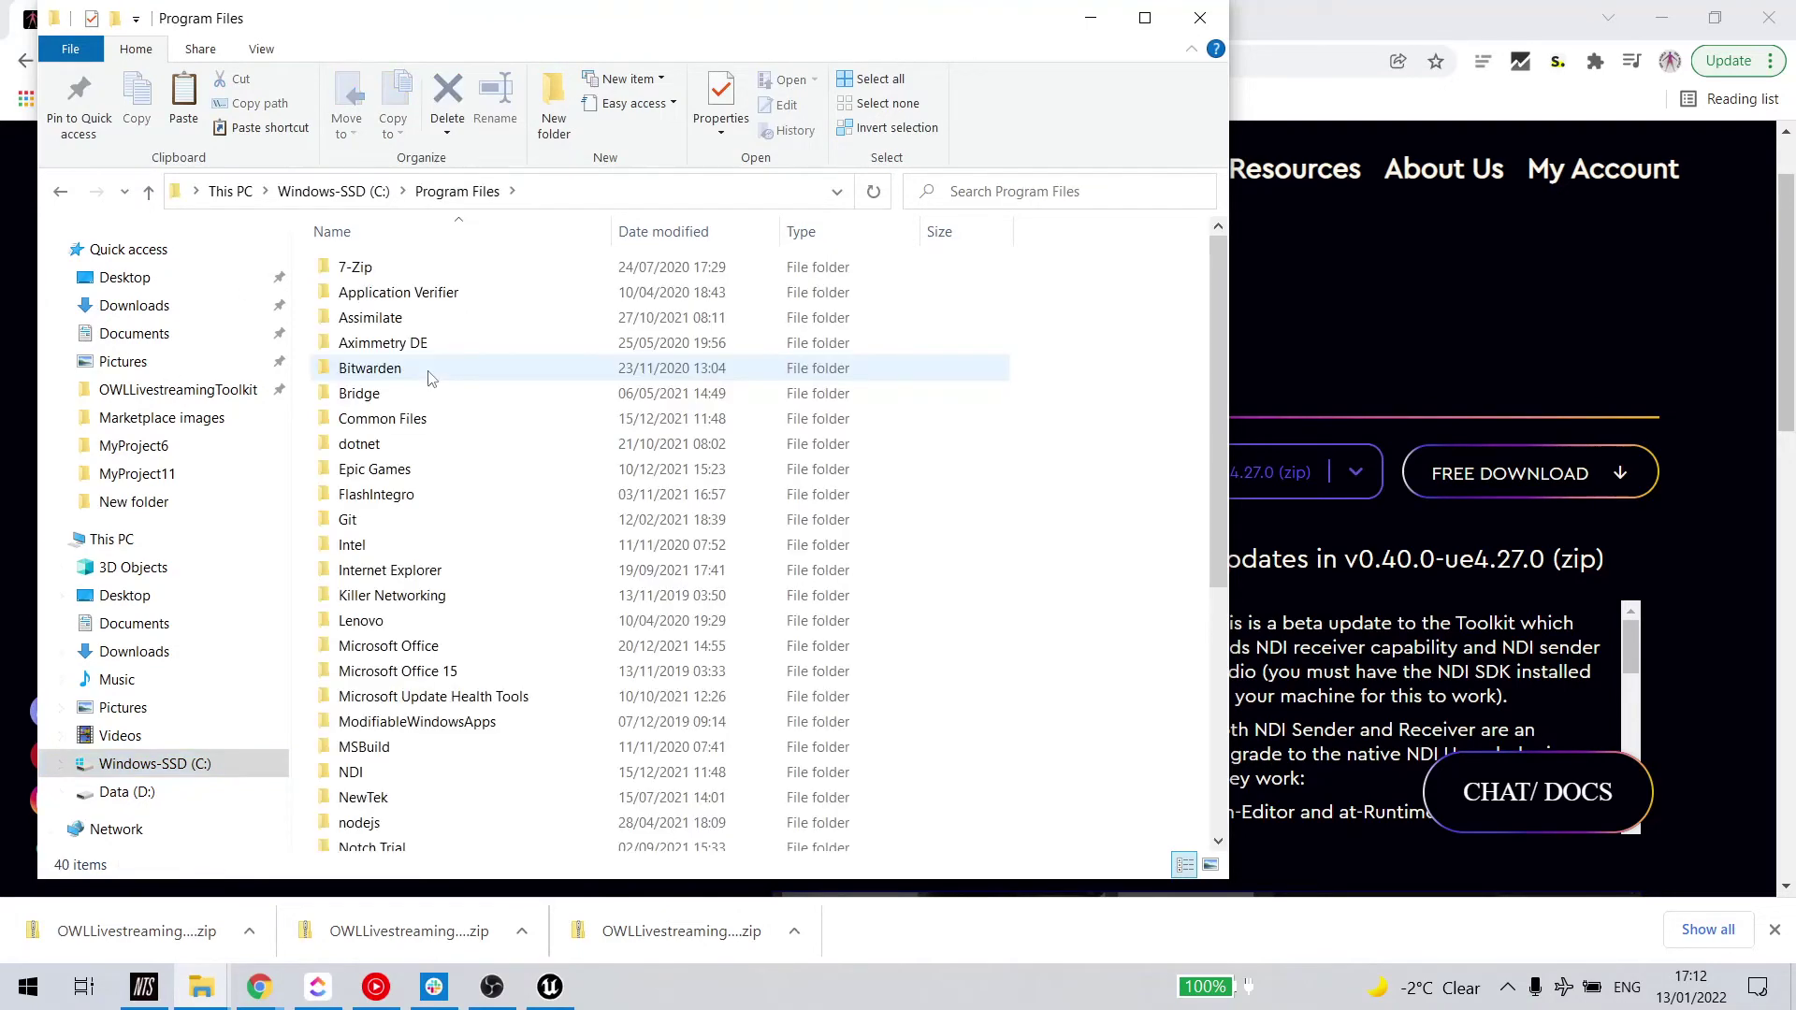
pyautogui.scroll(-4, 449, 661)
pyautogui.scroll(3, 448, 663)
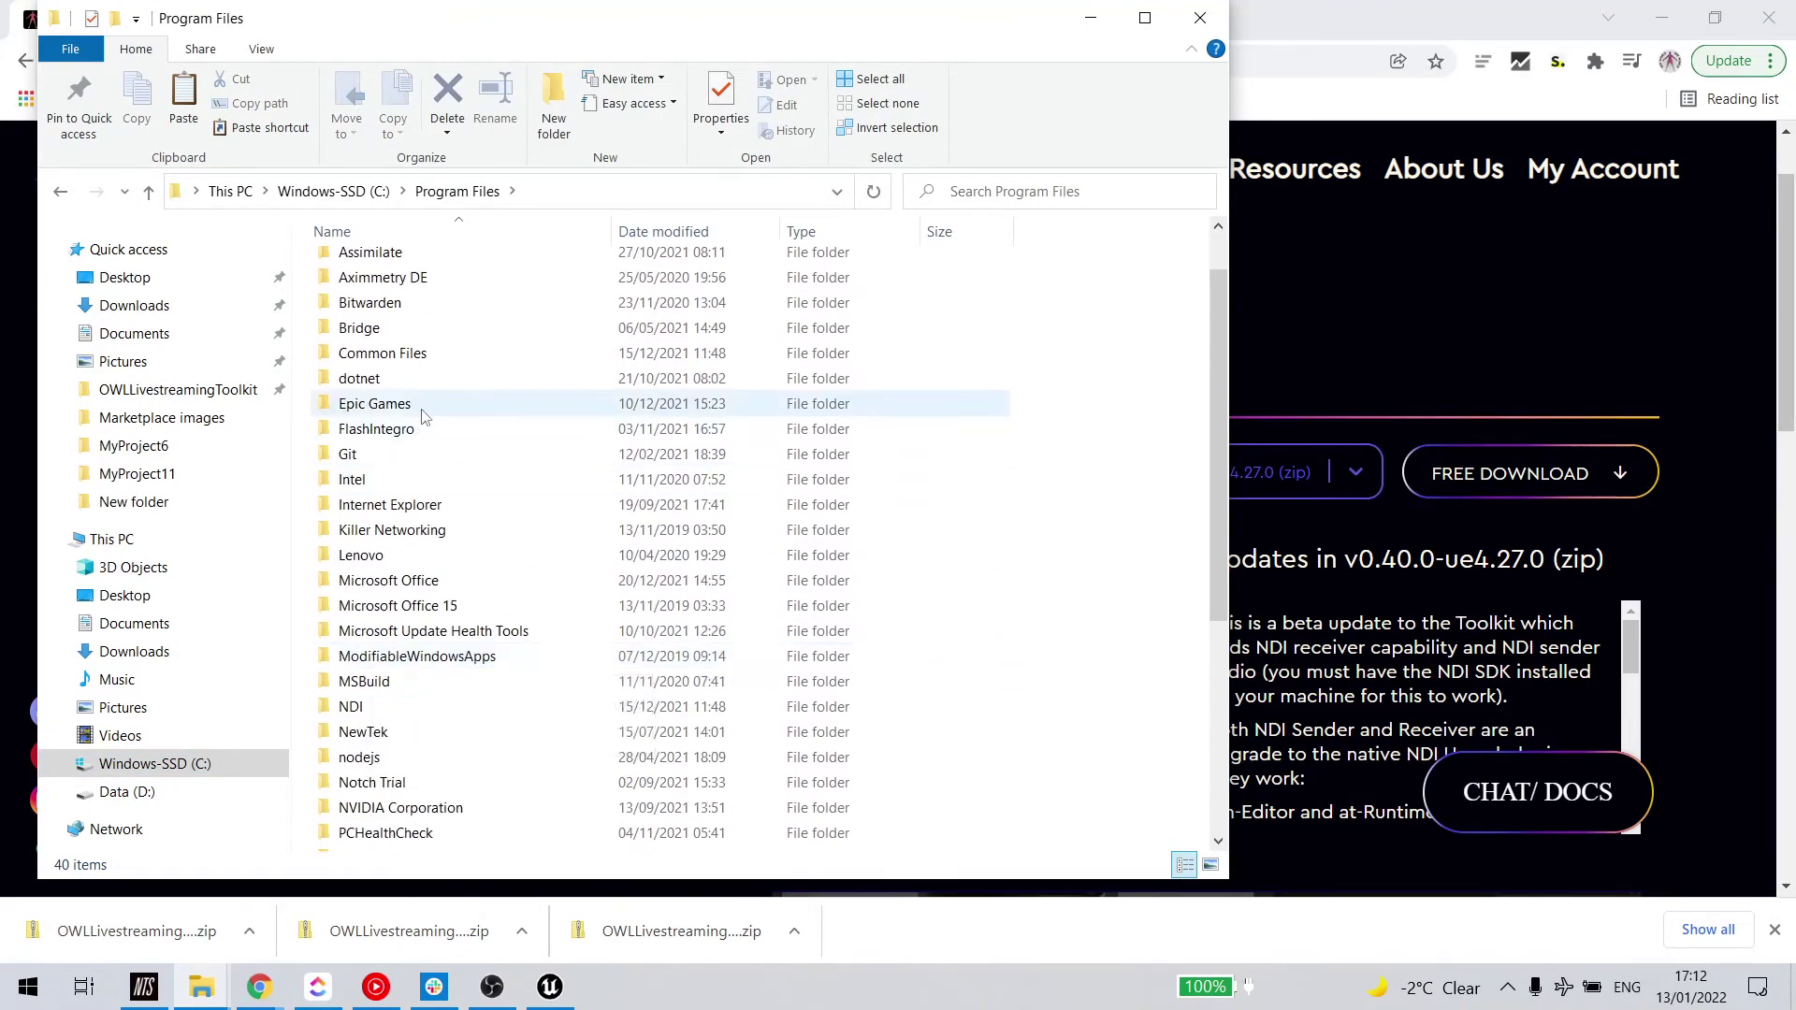
pyautogui.doubleClick(409, 403)
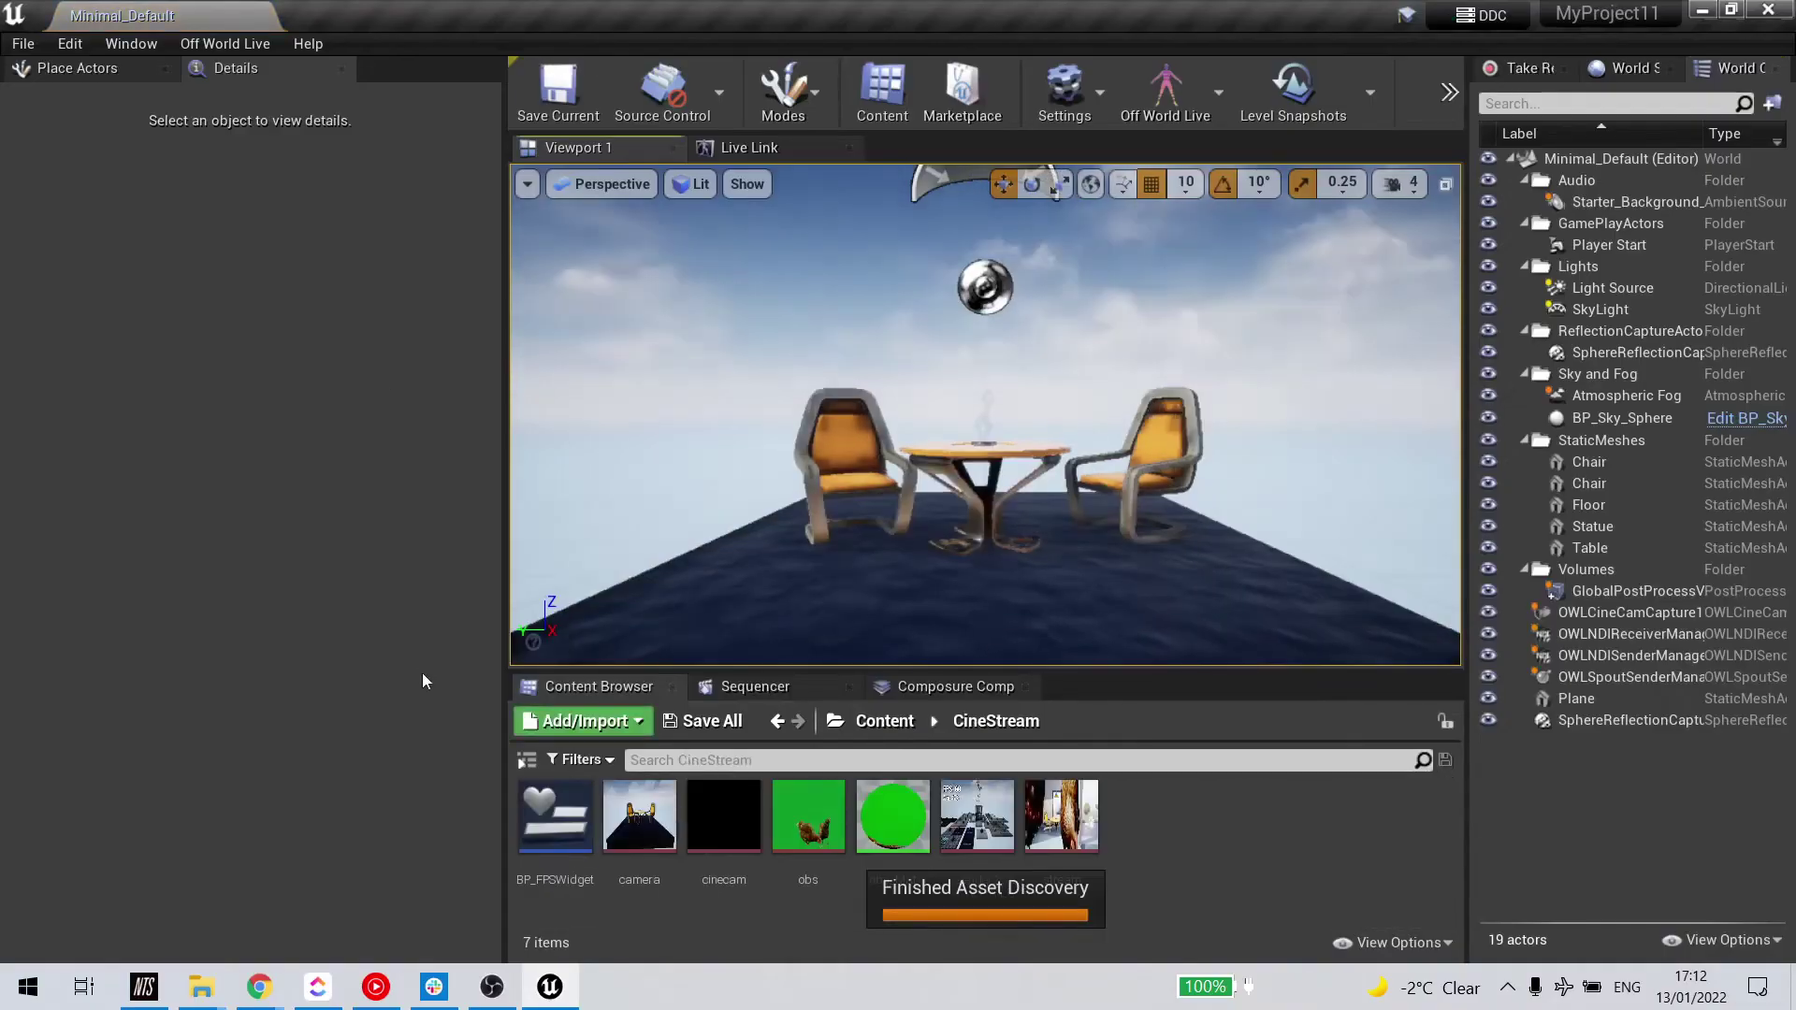
# - Close the Runtime folder window and bring the Epic Games folder window to the front
pyautogui.moveTo(192, 1003)
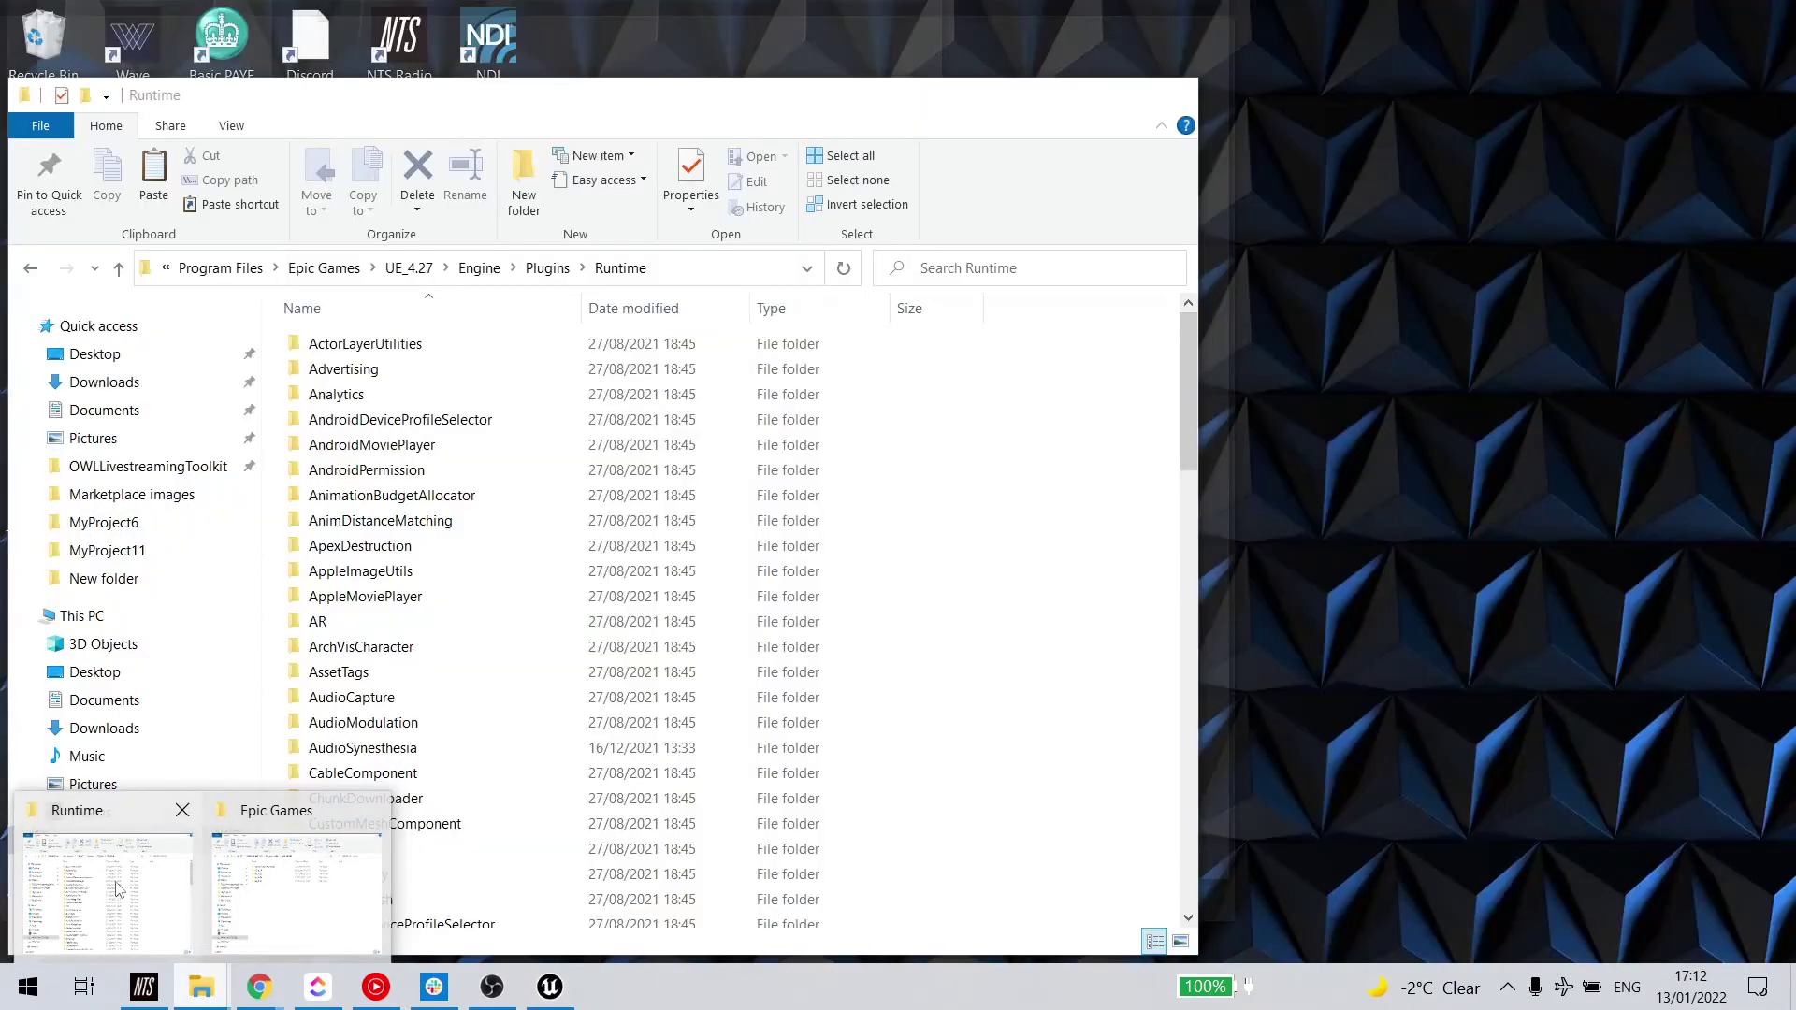
pyautogui.click(117, 891)
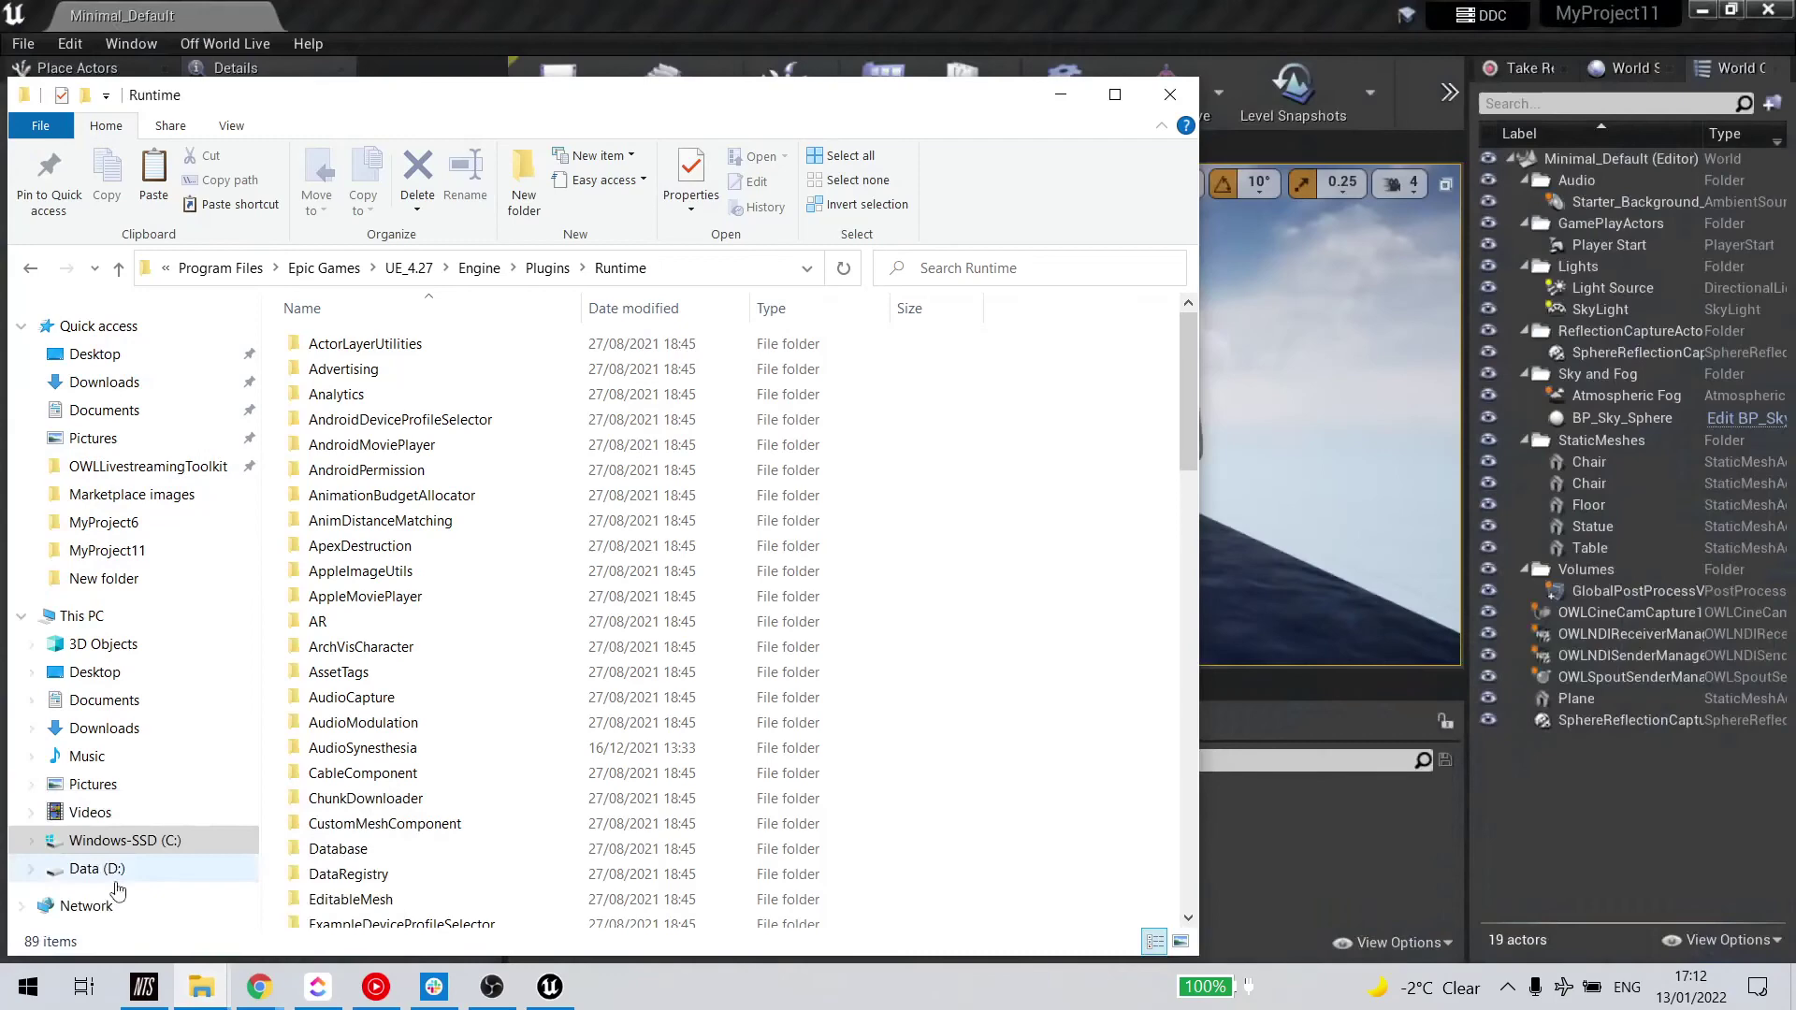
pyautogui.click(1170, 94)
pyautogui.moveTo(212, 985)
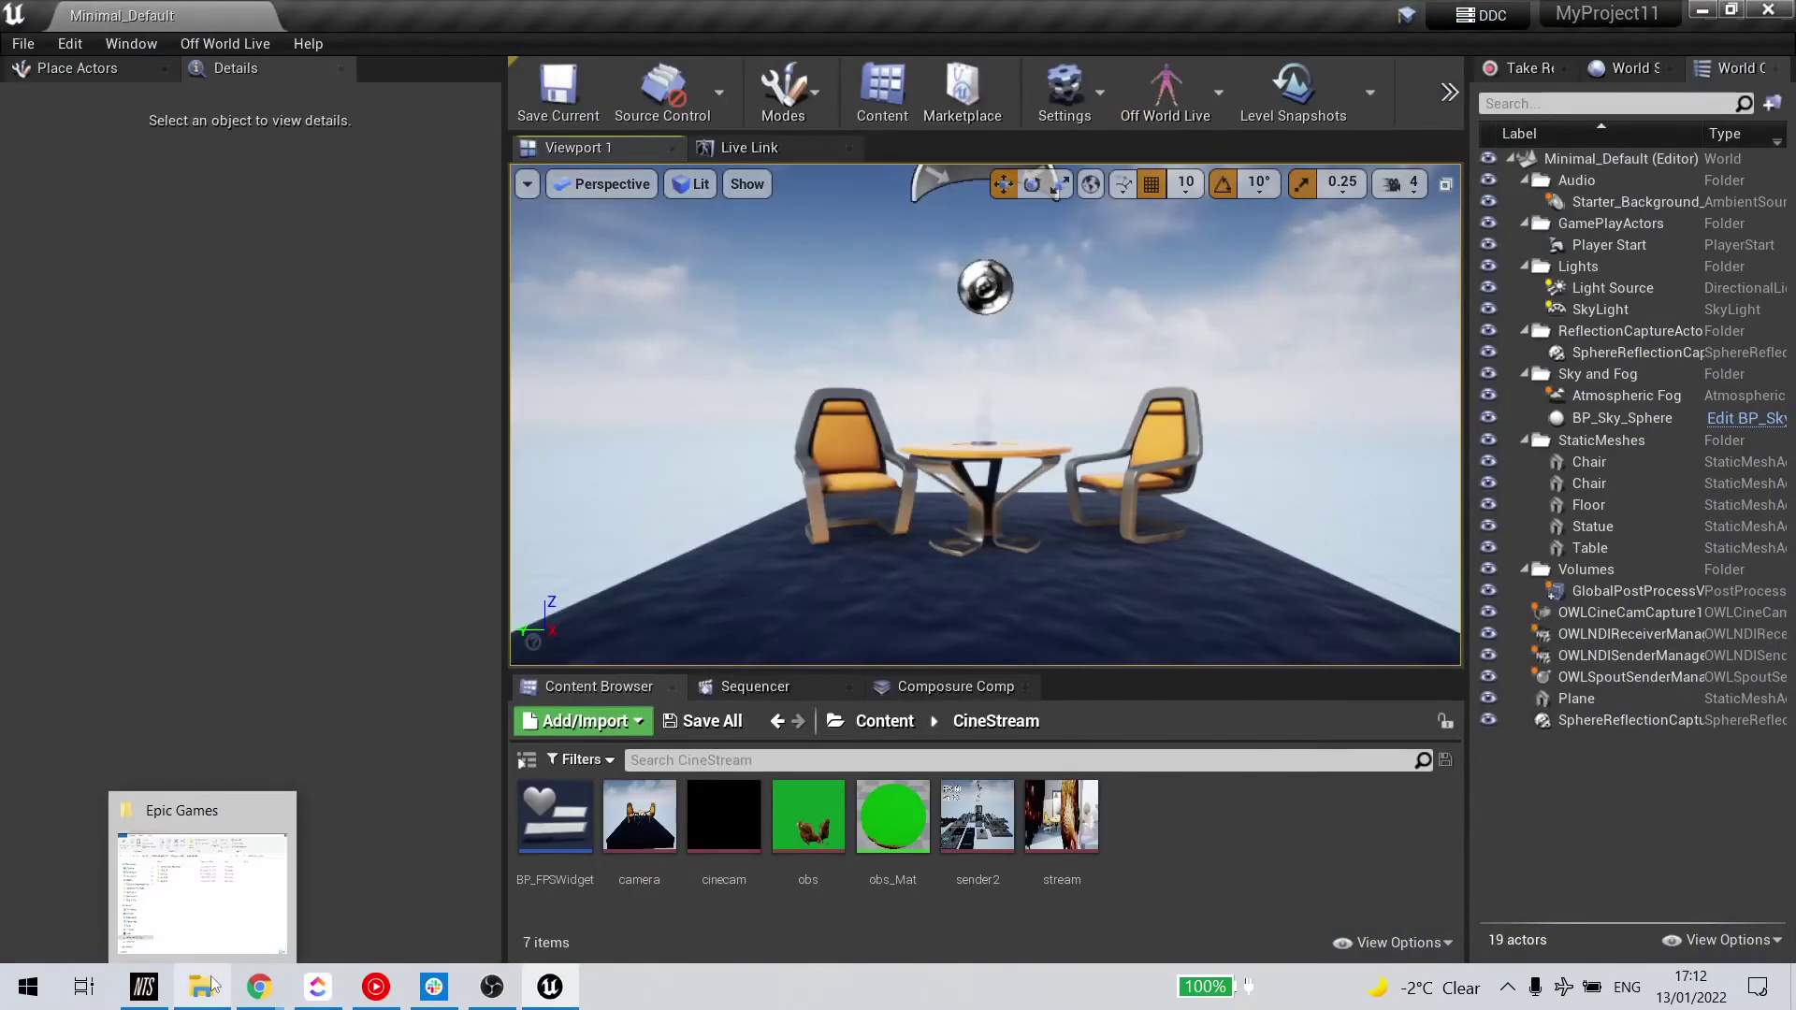
pyautogui.click(208, 912)
# - Open the Runtime plugins folder under UE_4.27 > Engine > Plugins and look through its plugin folders
pyautogui.click(387, 372)
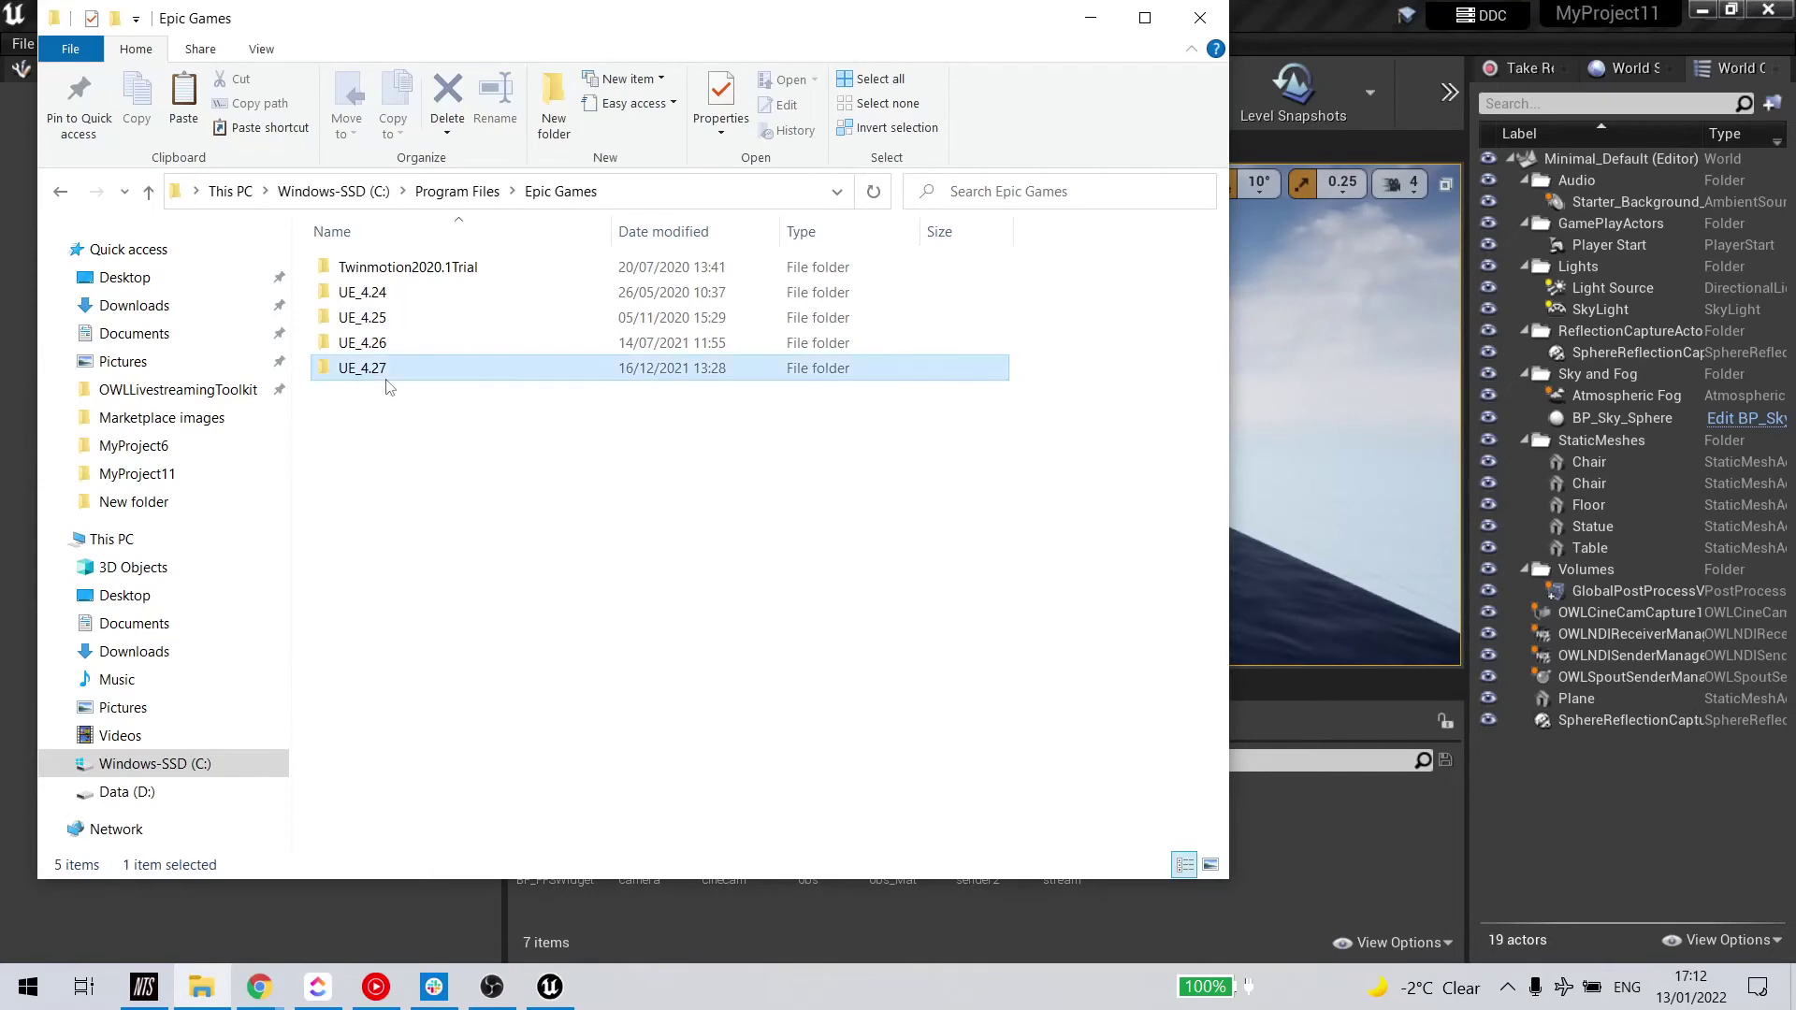
pyautogui.doubleClick(387, 374)
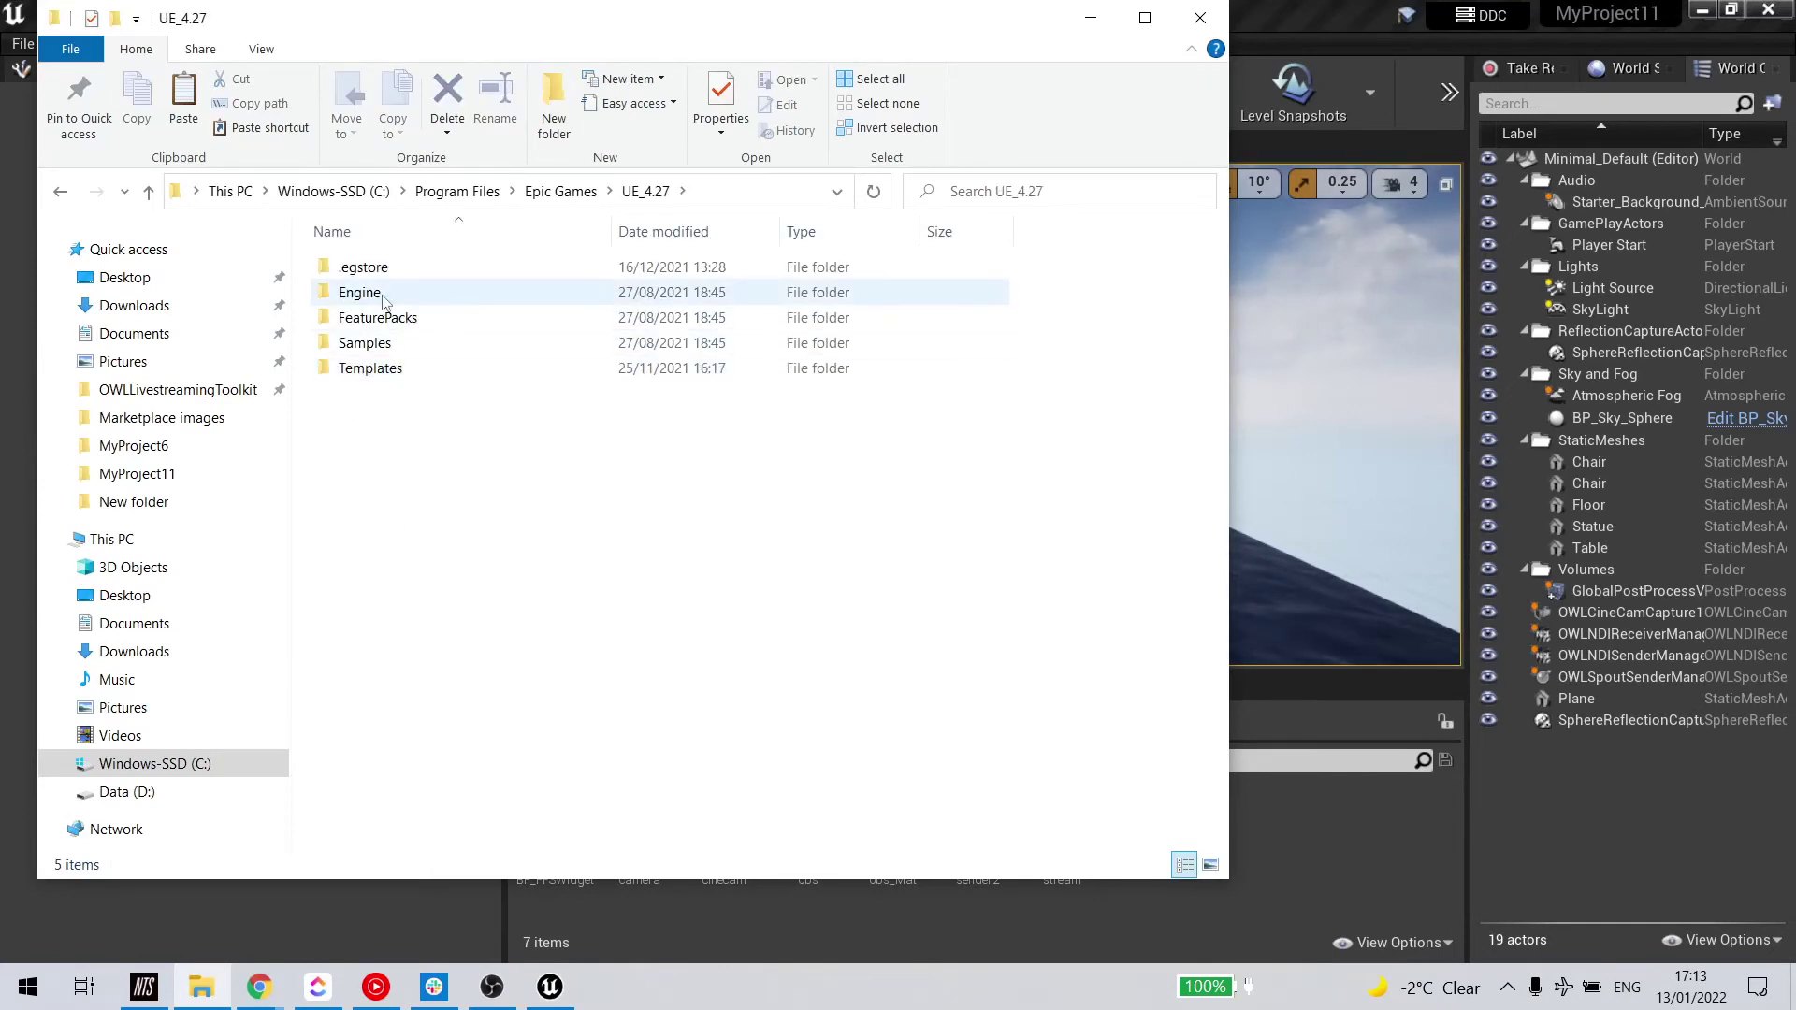
pyautogui.doubleClick(369, 293)
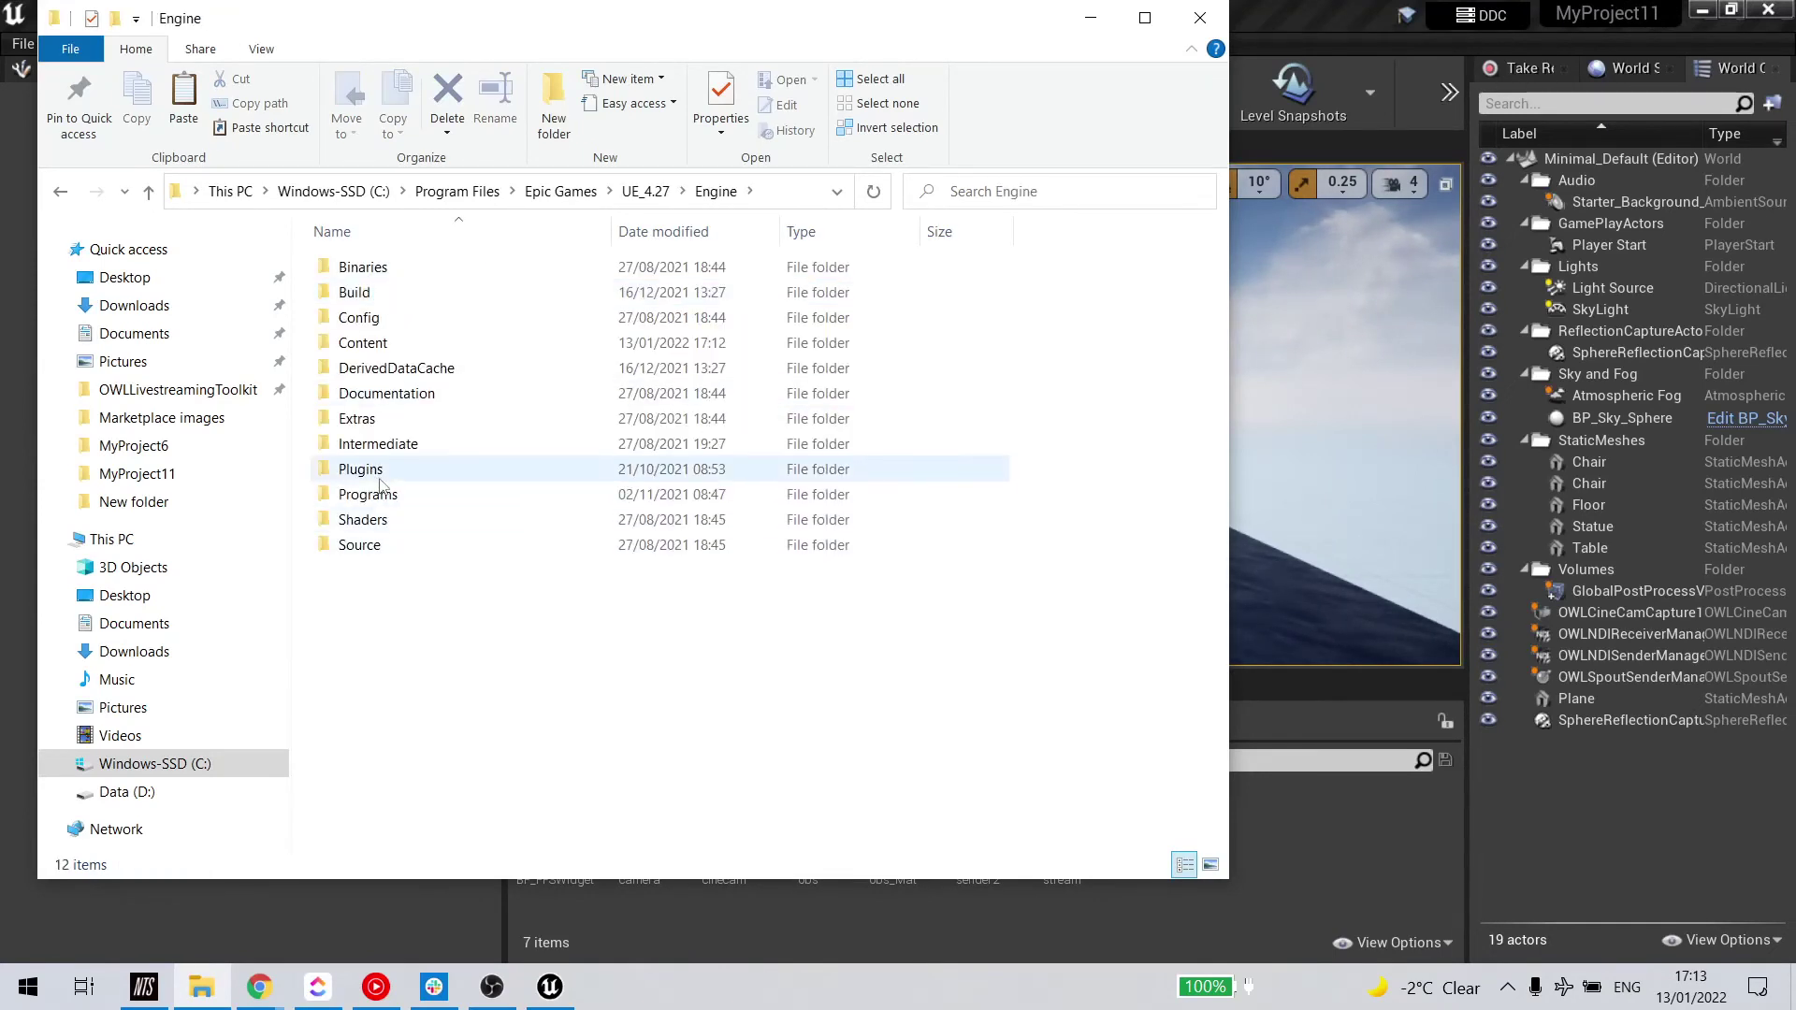
pyautogui.doubleClick(380, 472)
pyautogui.moveTo(380, 473); pyautogui.dragTo(392, 703)
pyautogui.scroll(-2, 411, 707)
pyautogui.doubleClick(373, 699)
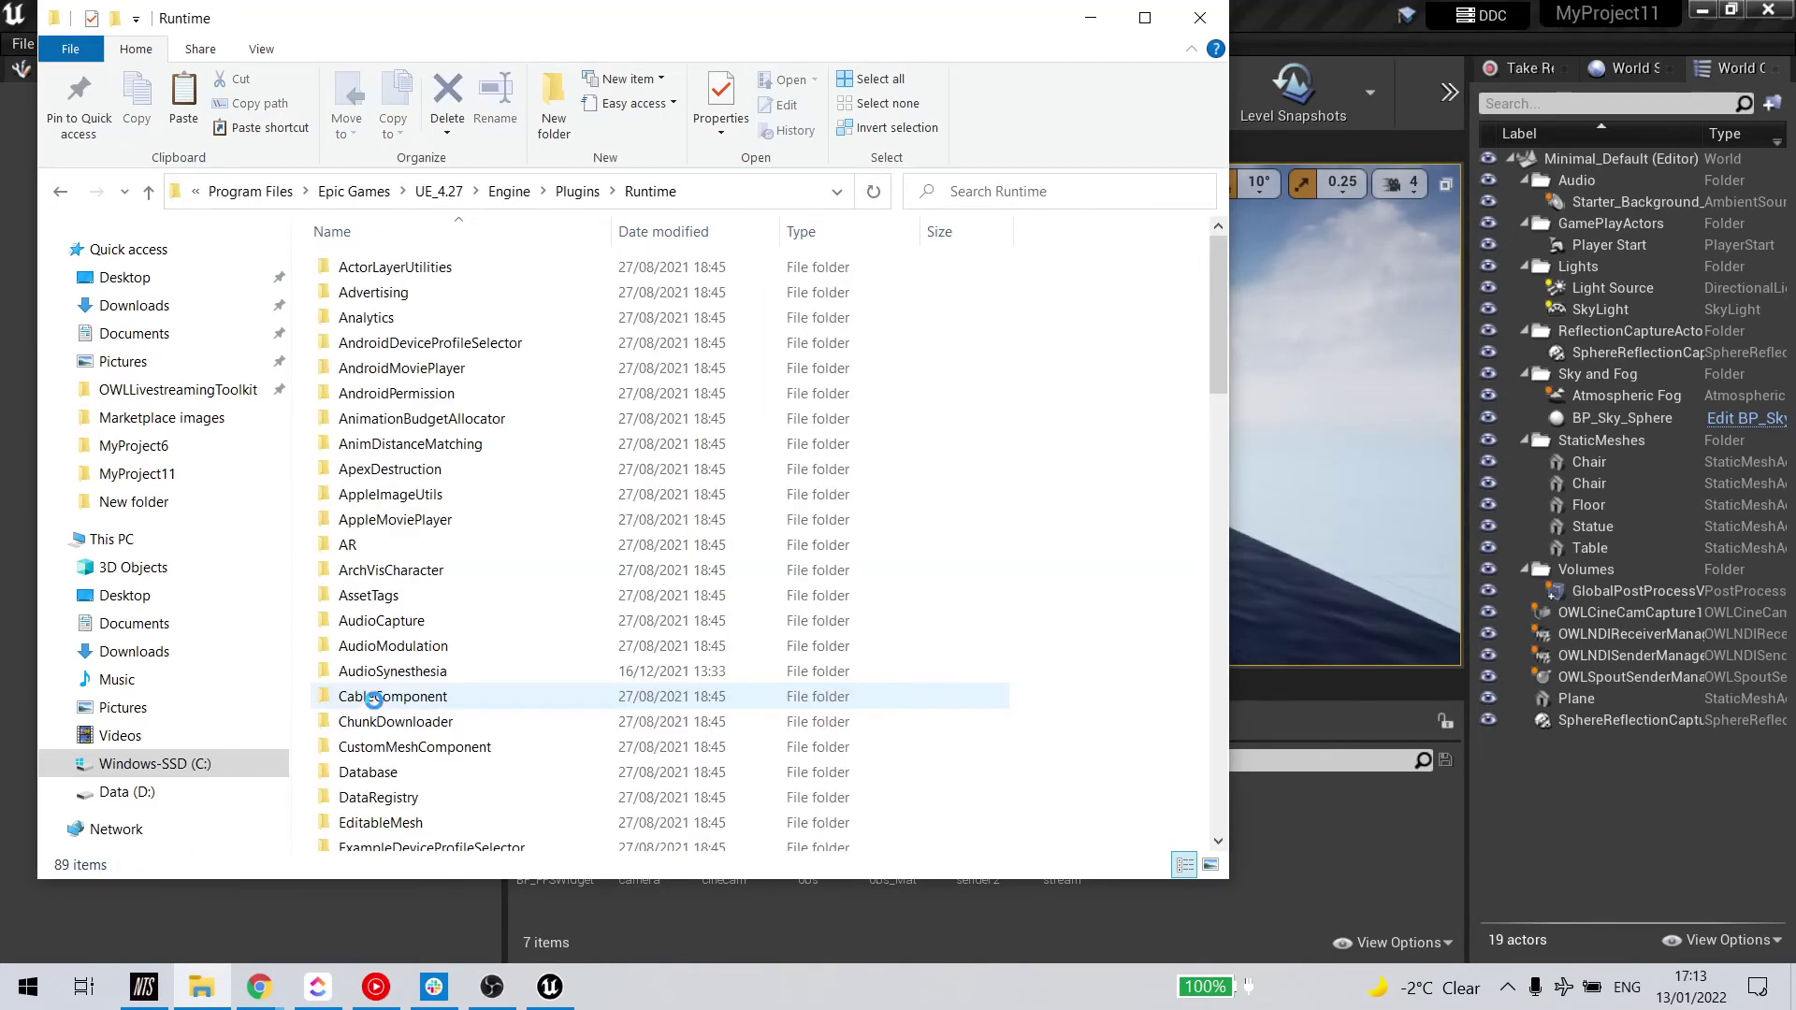
pyautogui.scroll(-16, 374, 702)
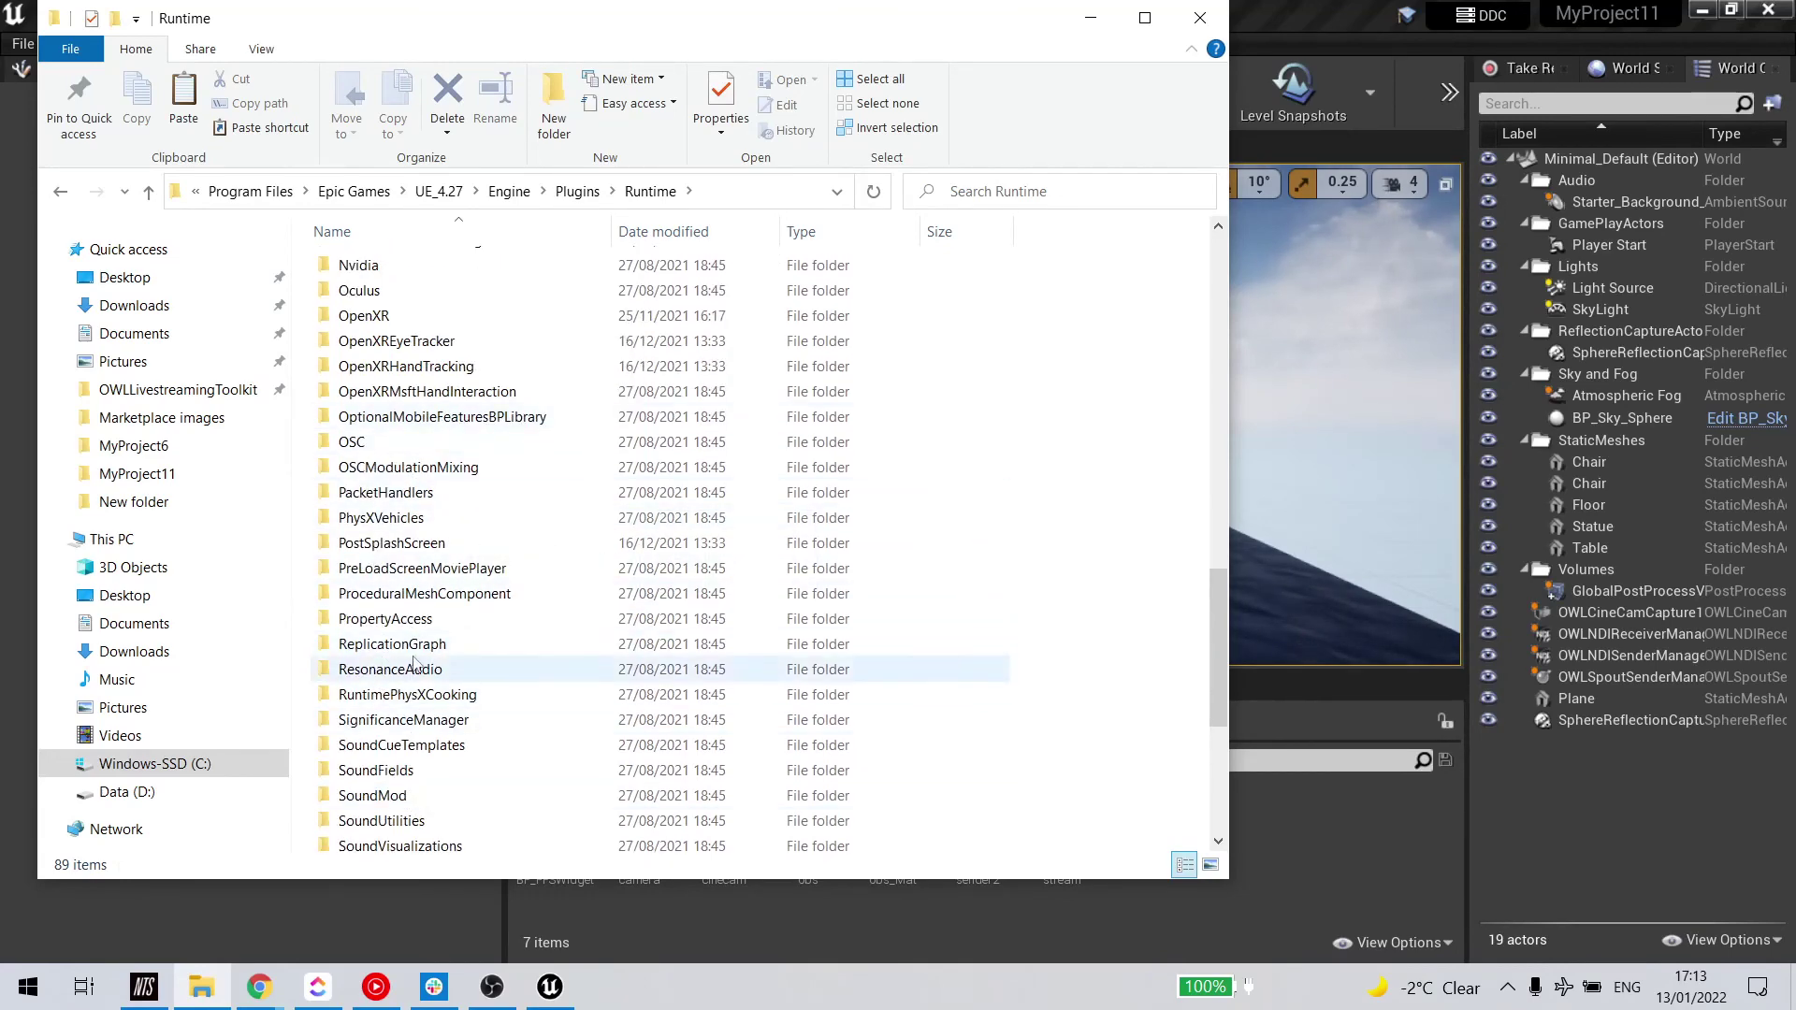
# - Close the Runtime folder window and open the Off World Live plugin's options in Unreal Editor
pyautogui.click(1212, 23)
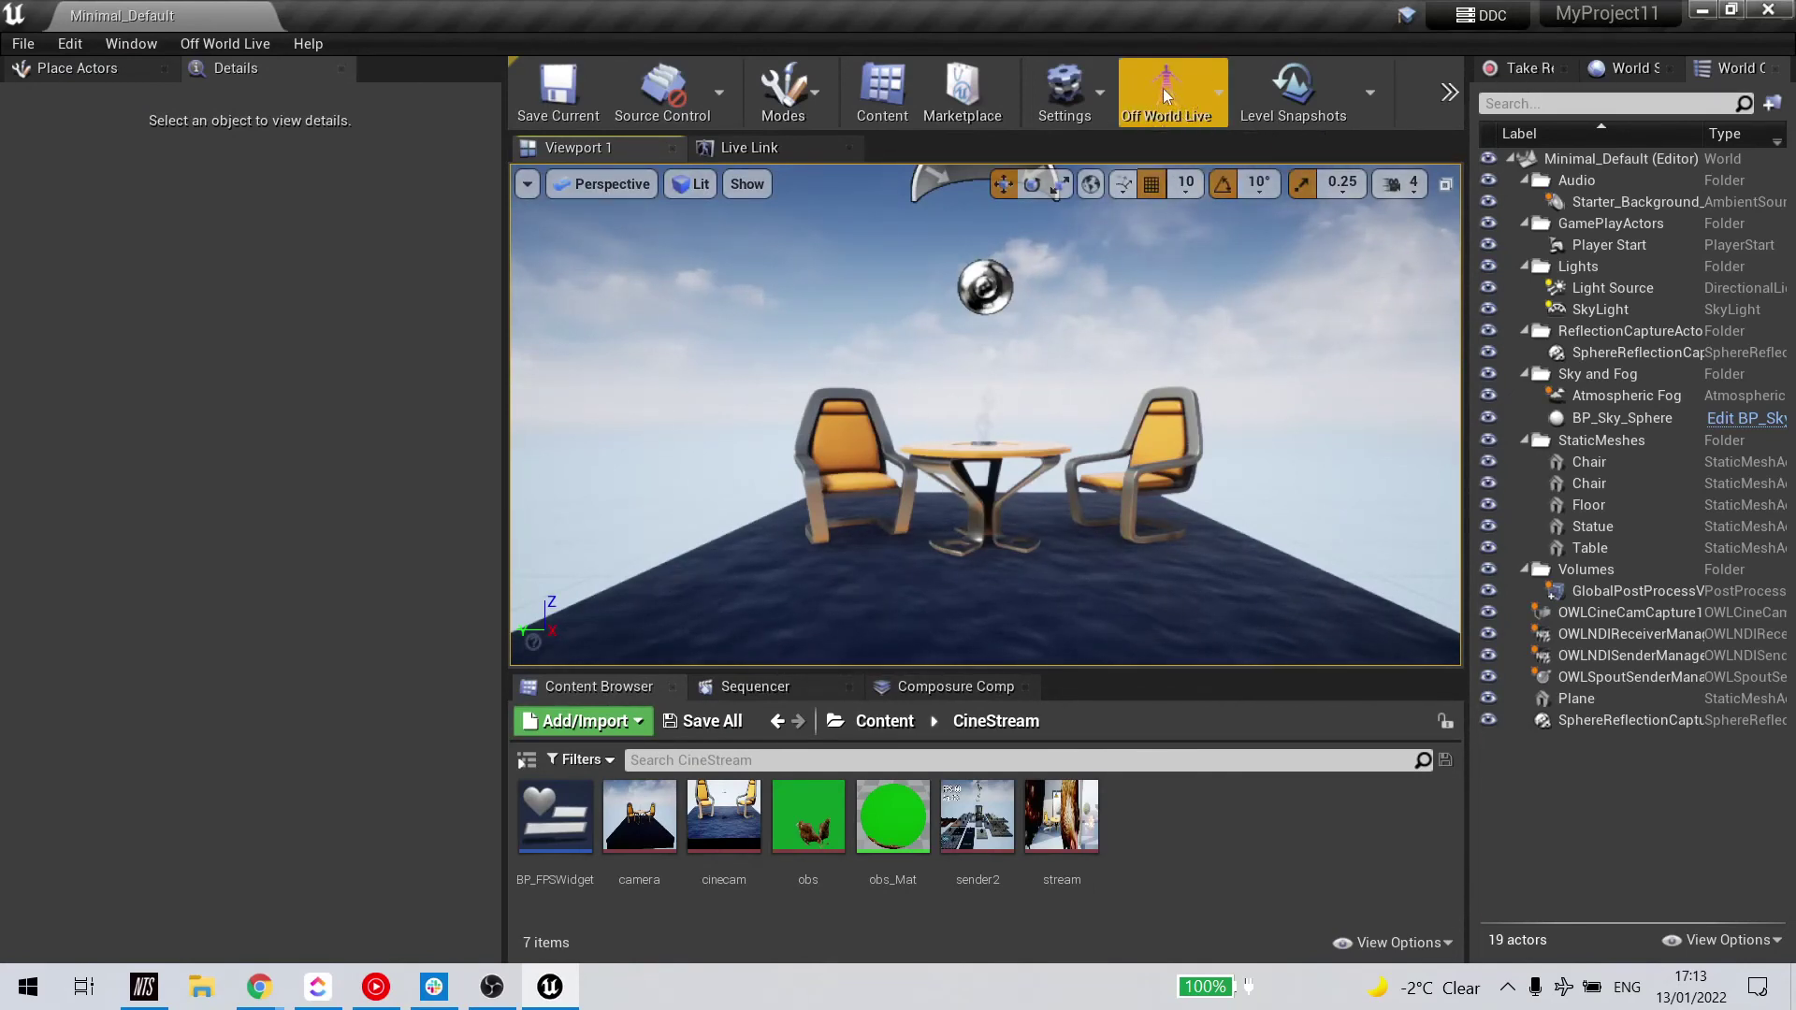
pyautogui.click(1221, 98)
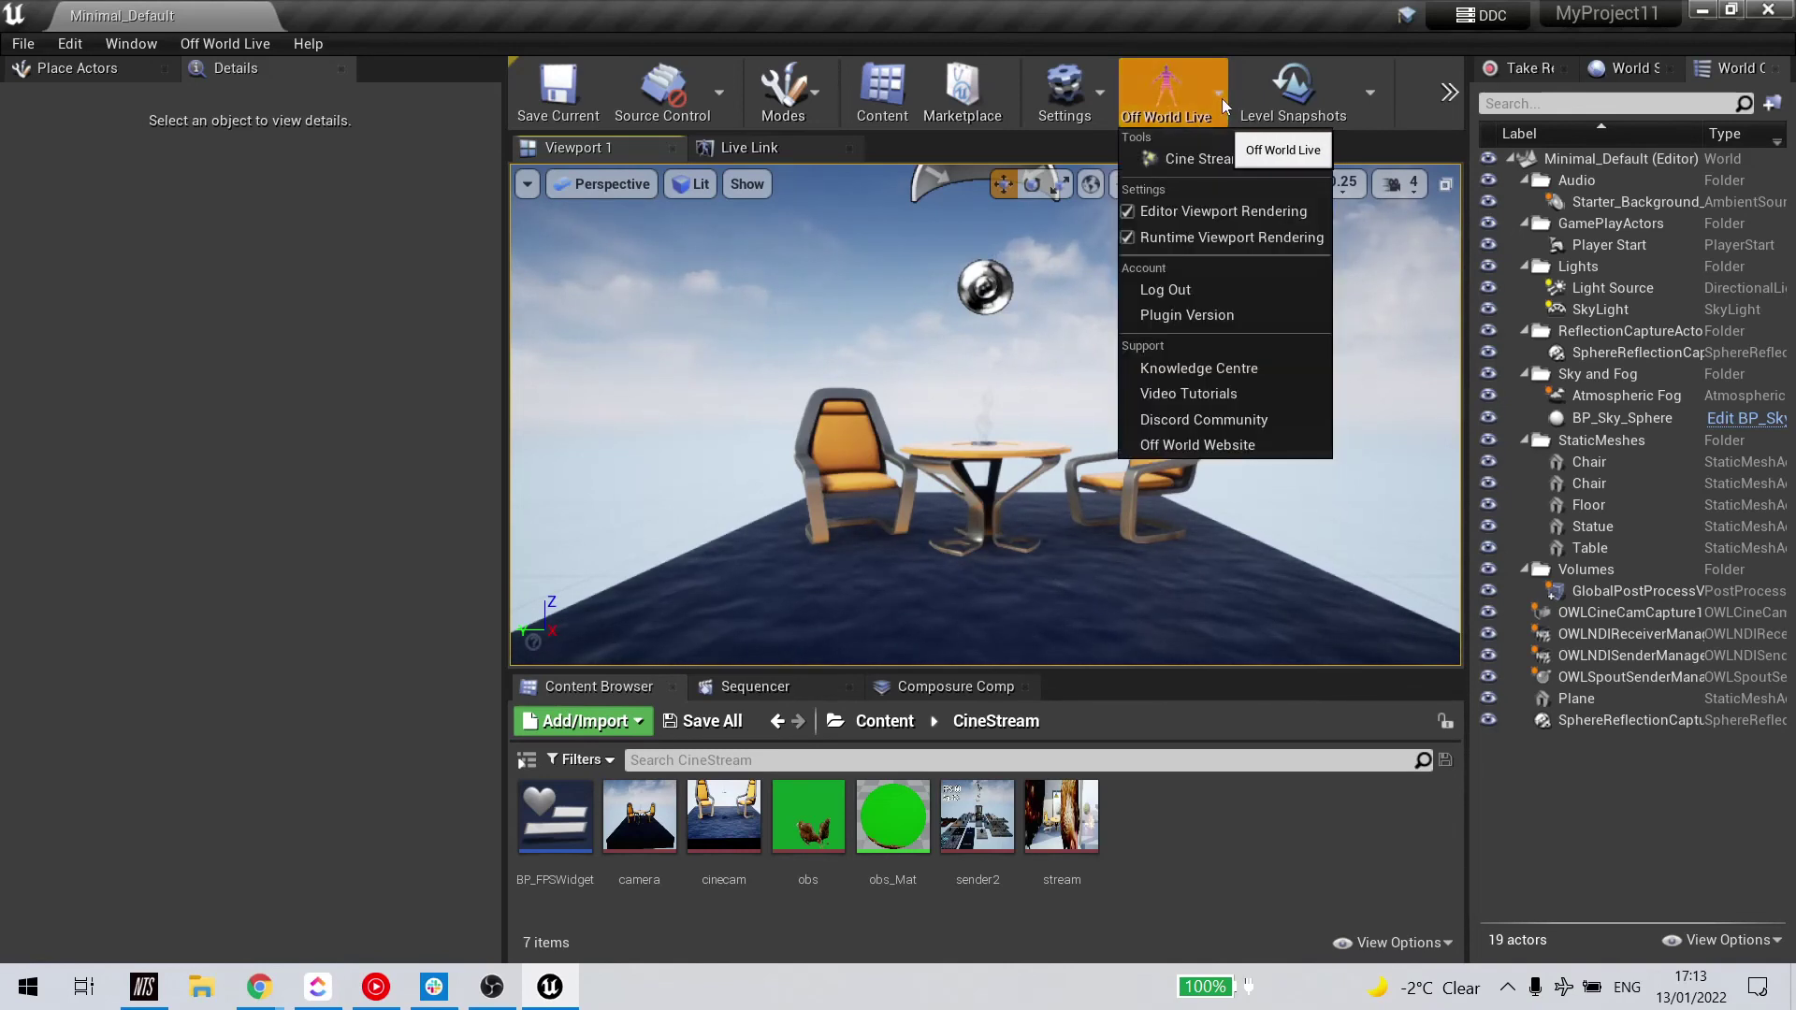